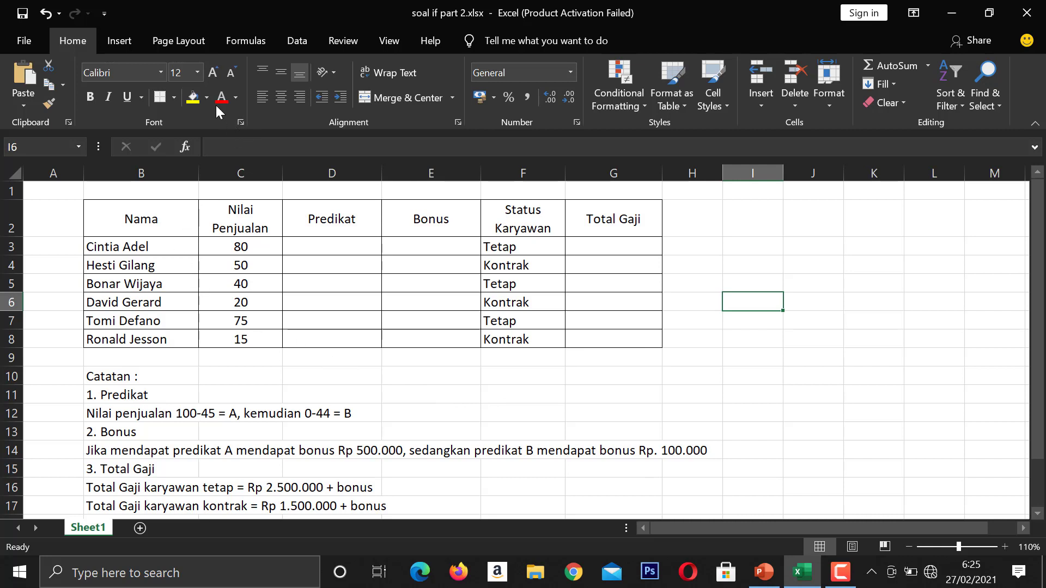
# Step: Set the font colour to red and enter the note "kondisi 1, 100-45 = A, kondisi 2, 0-44 =B" in cell E11
pyautogui.click(236, 98)
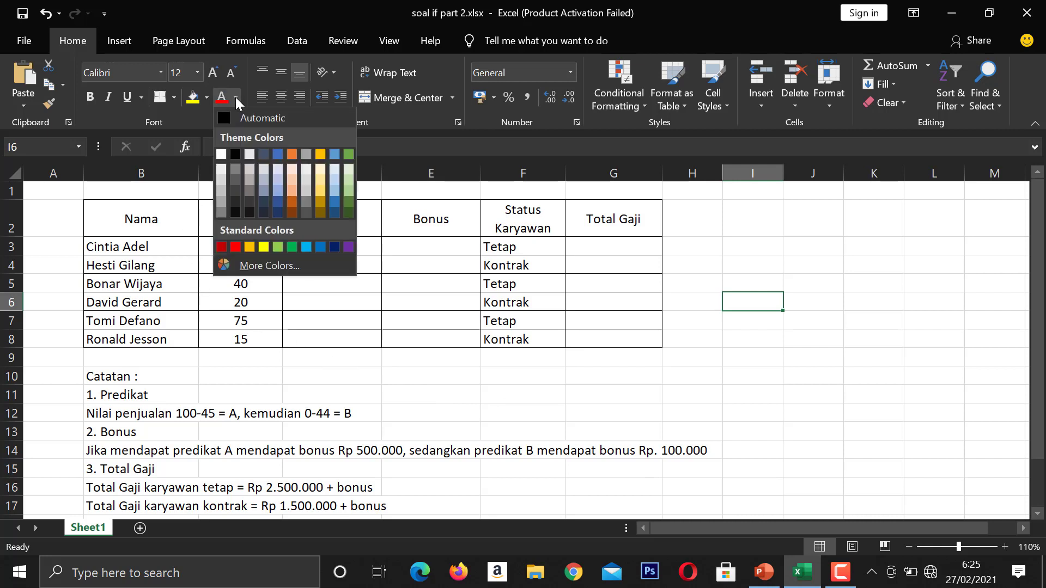
pyautogui.click(239, 246)
pyautogui.click(393, 388)
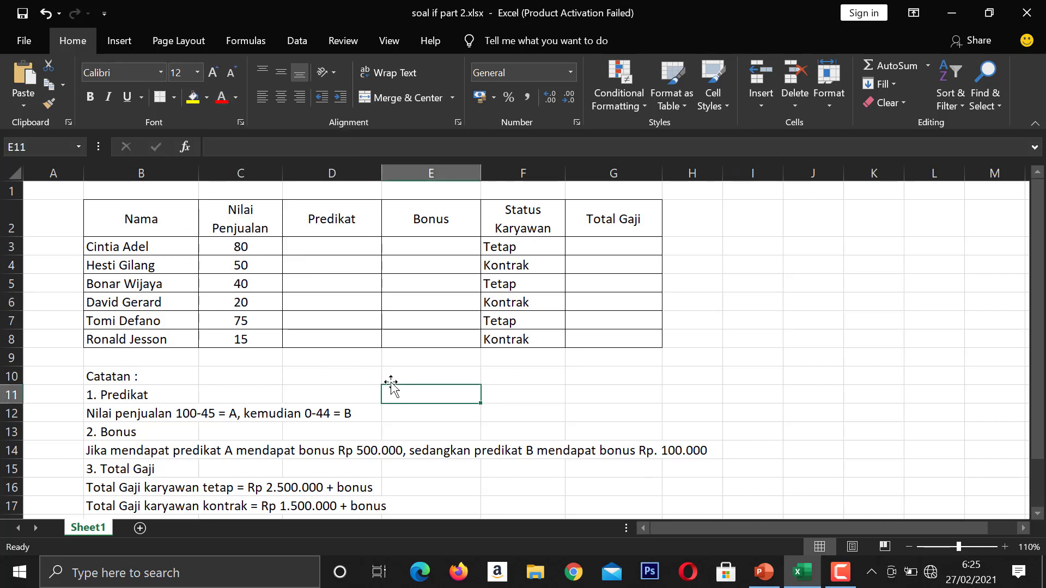
pyautogui.write('ko')
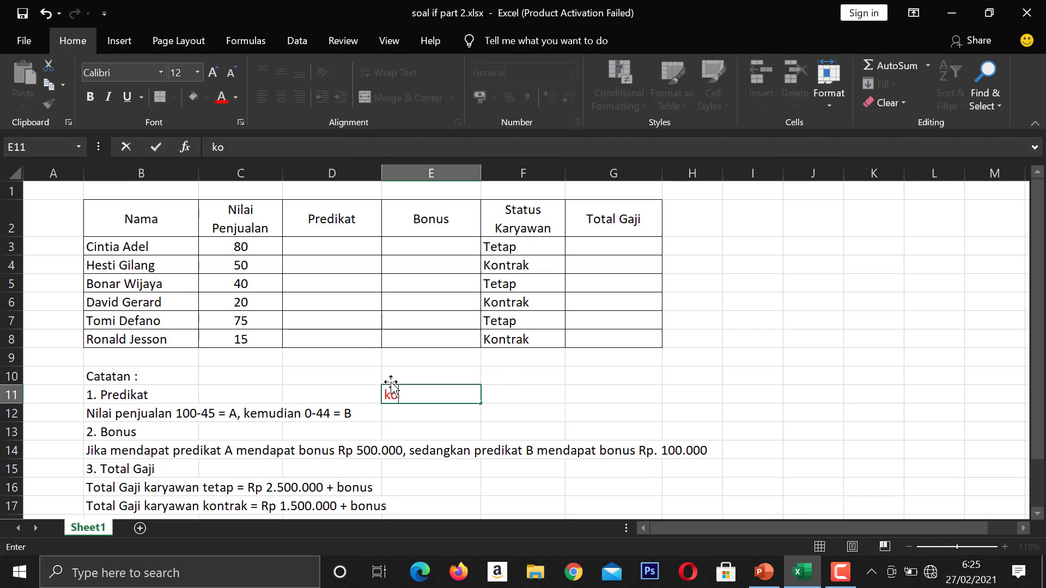
pyautogui.write('ndisi 1, 100-')
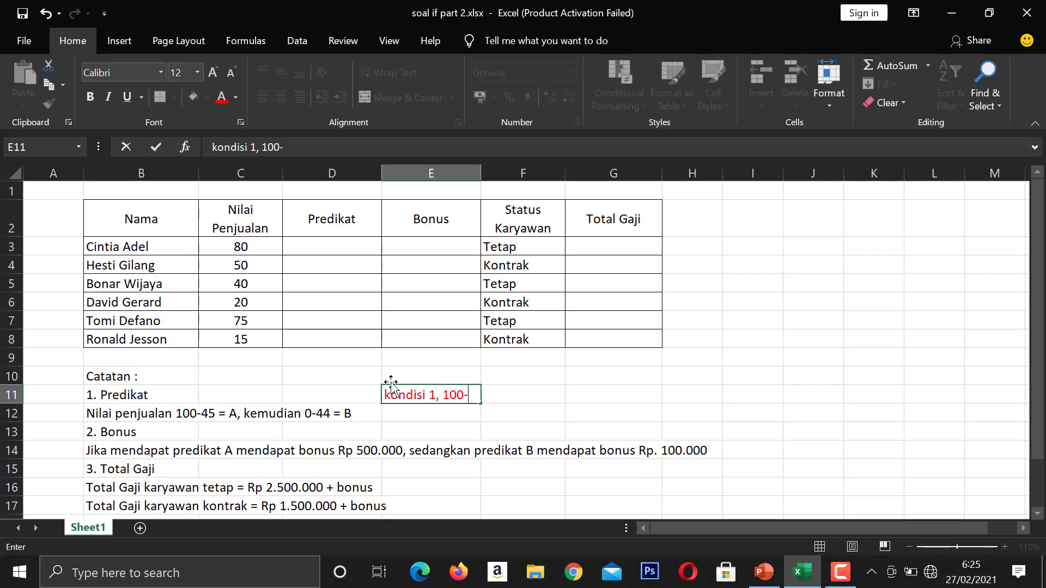
pyautogui.write('45 =a')
pyautogui.press('BackSpace')
pyautogui.write('A, kondis')
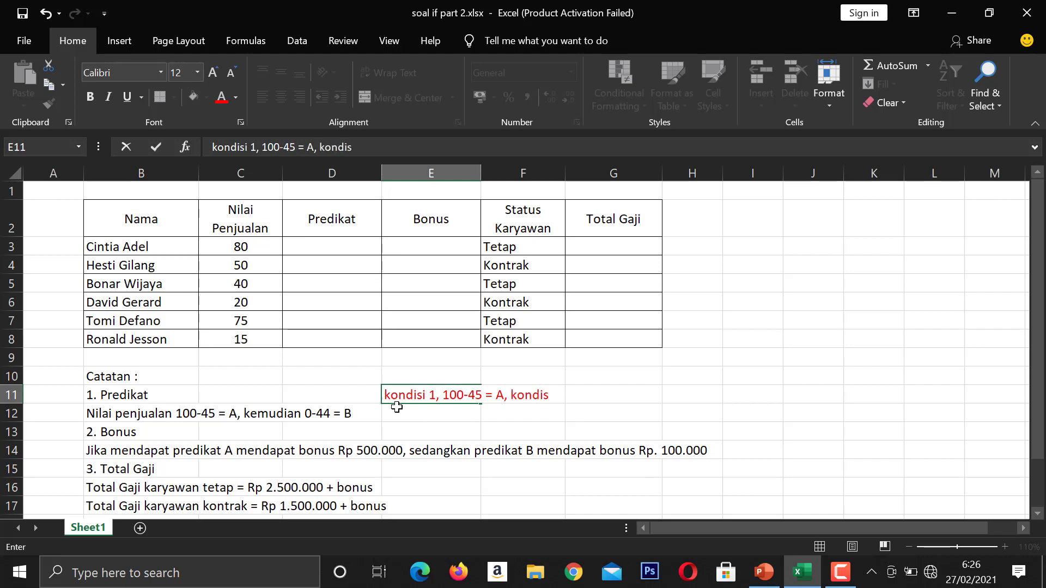
pyautogui.write(' 2')
pyautogui.press('BackSpace')
pyautogui.press('BackSpace')
pyautogui.write('i 2, 0-44 =B')
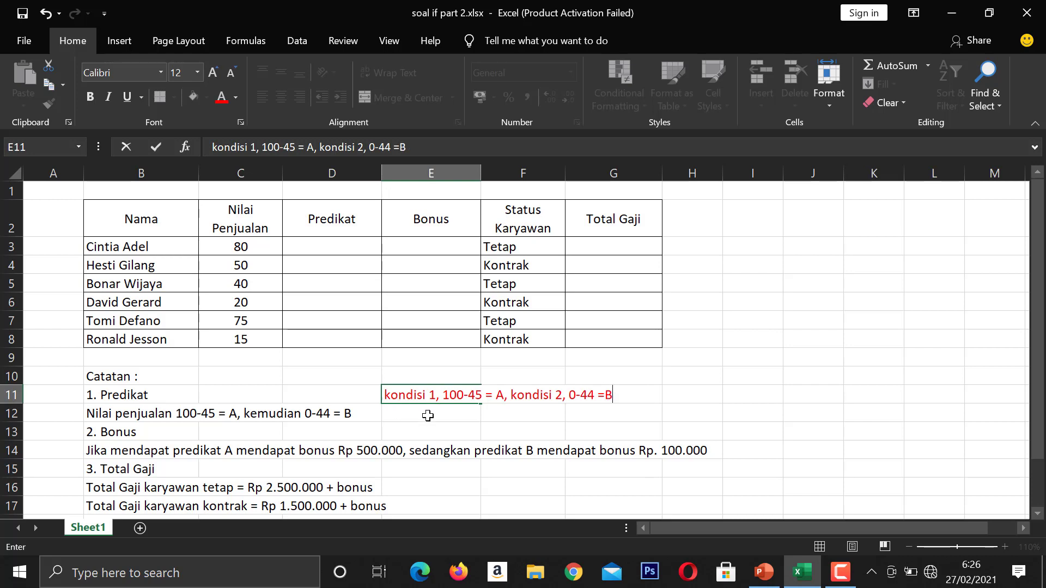
pyautogui.press('Return')
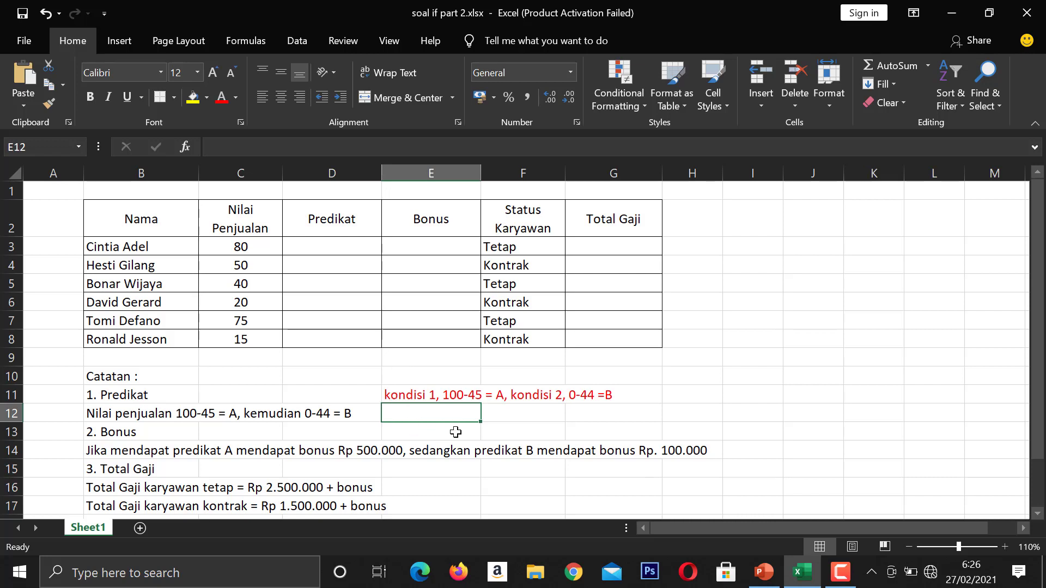
# Step: Enter the formula =IF(C3>44;"A";"B") in cell D3 and fill it down the Predikat column to D8
pyautogui.click(302, 246)
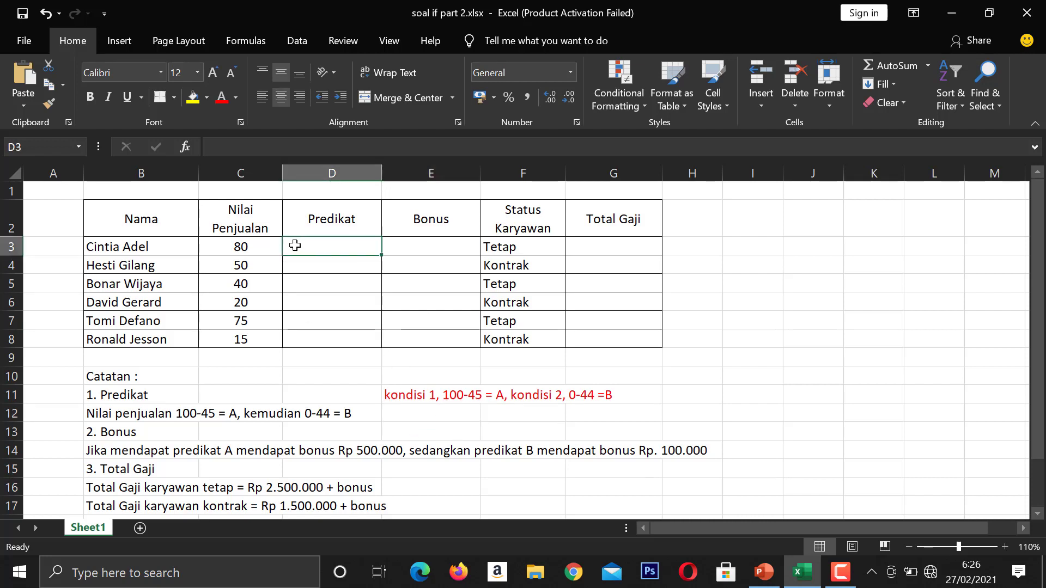
pyautogui.write('=if')
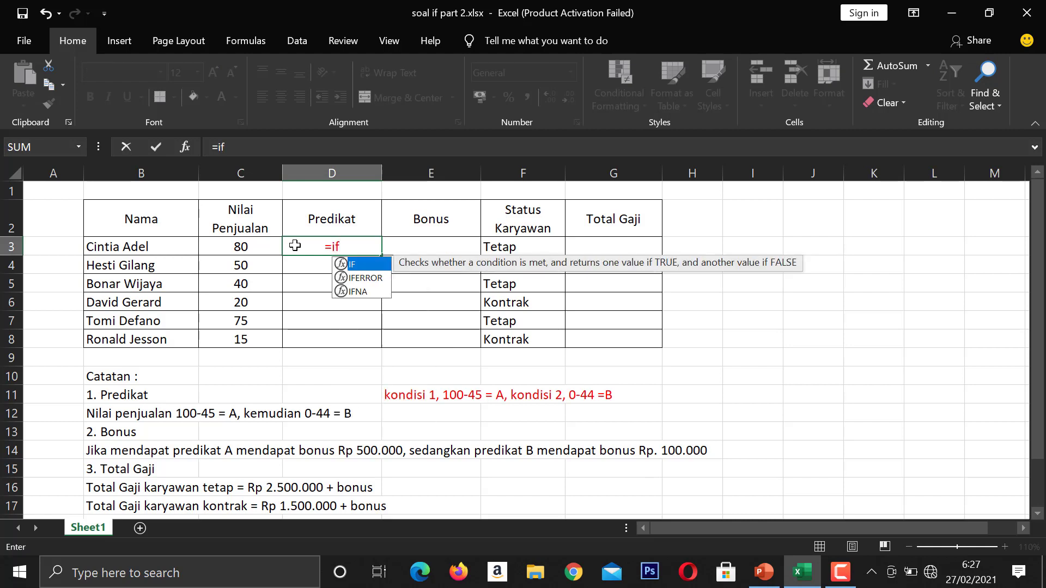
pyautogui.write('(')
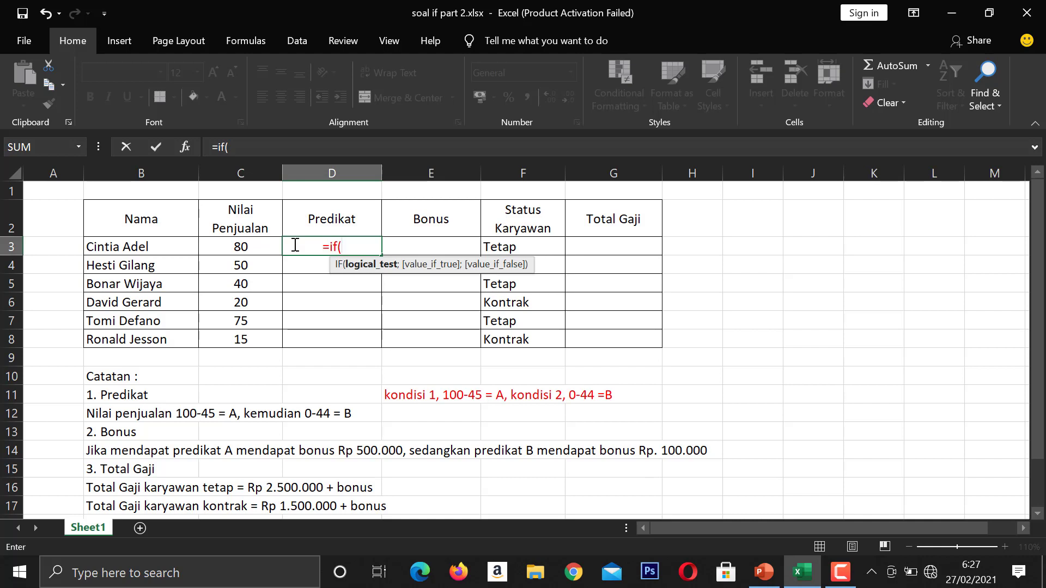
pyautogui.click(256, 246)
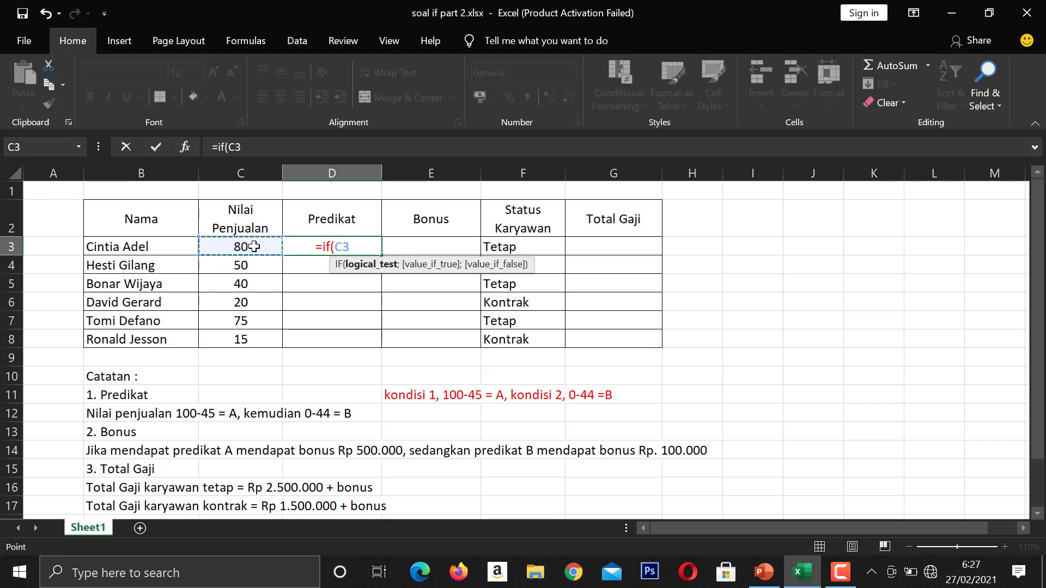
pyautogui.write('>')
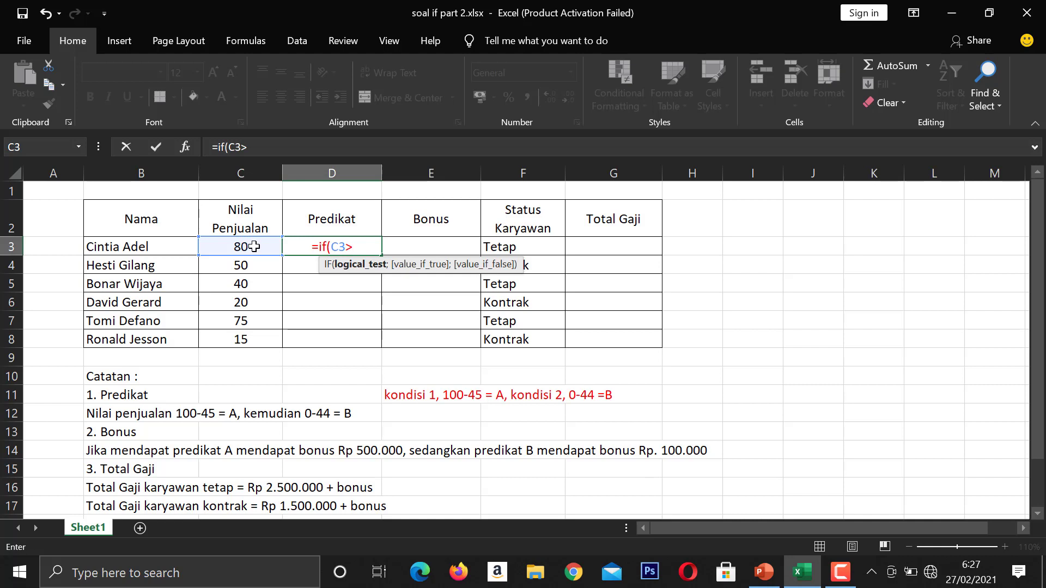
pyautogui.write('44')
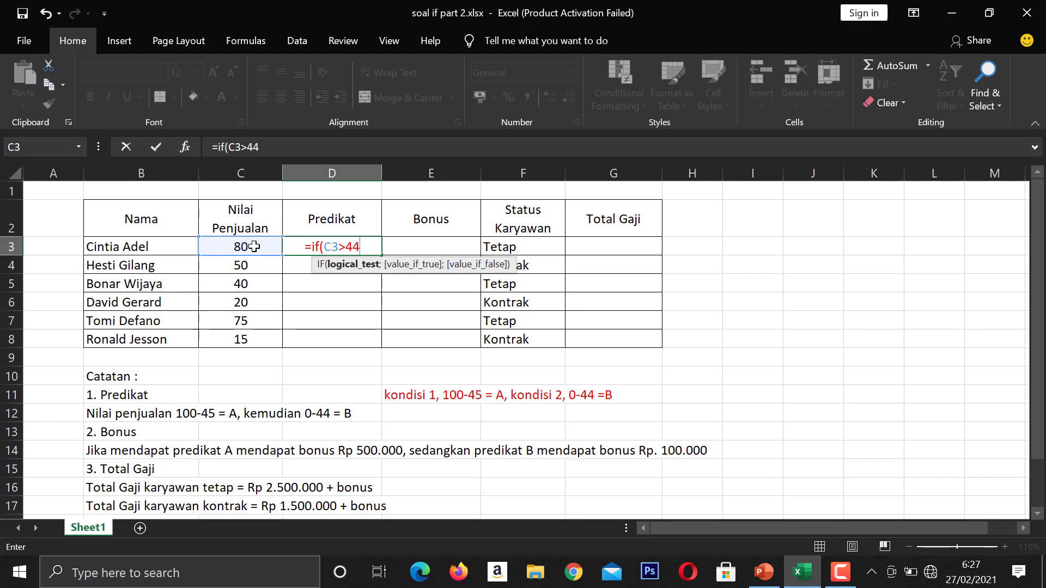
pyautogui.write(';')
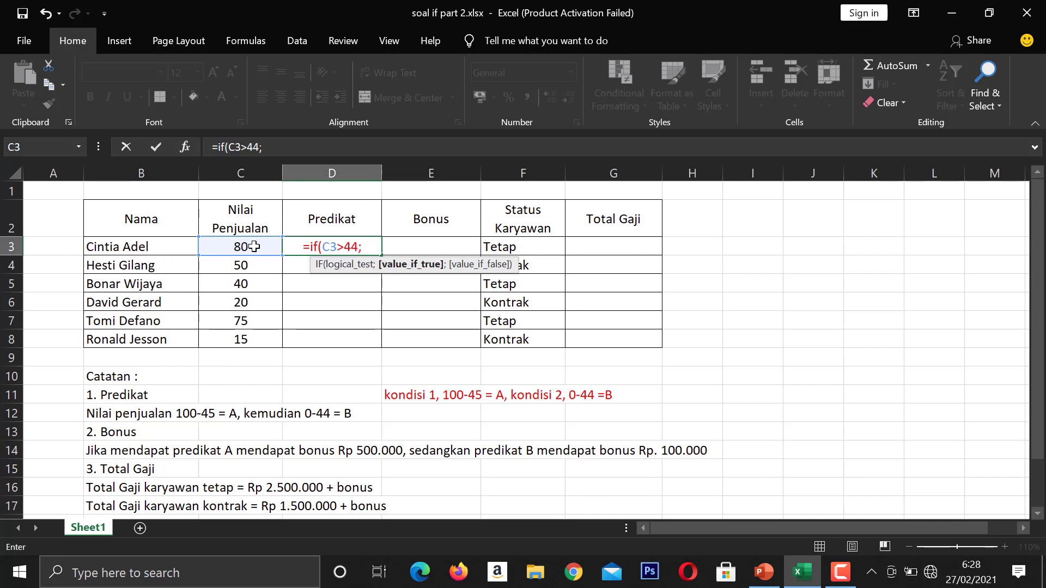
pyautogui.write('"')
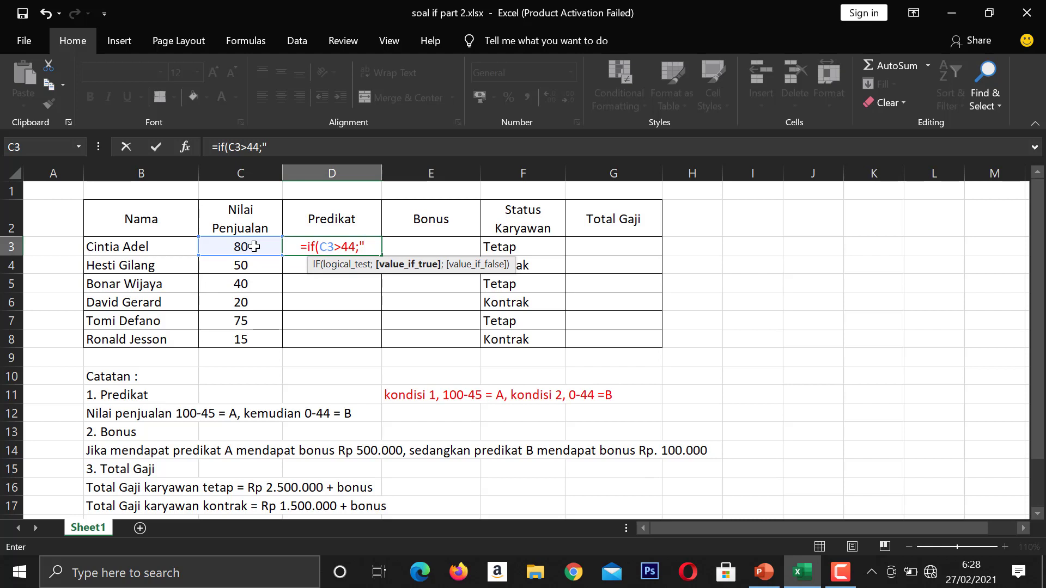
pyautogui.write('A"')
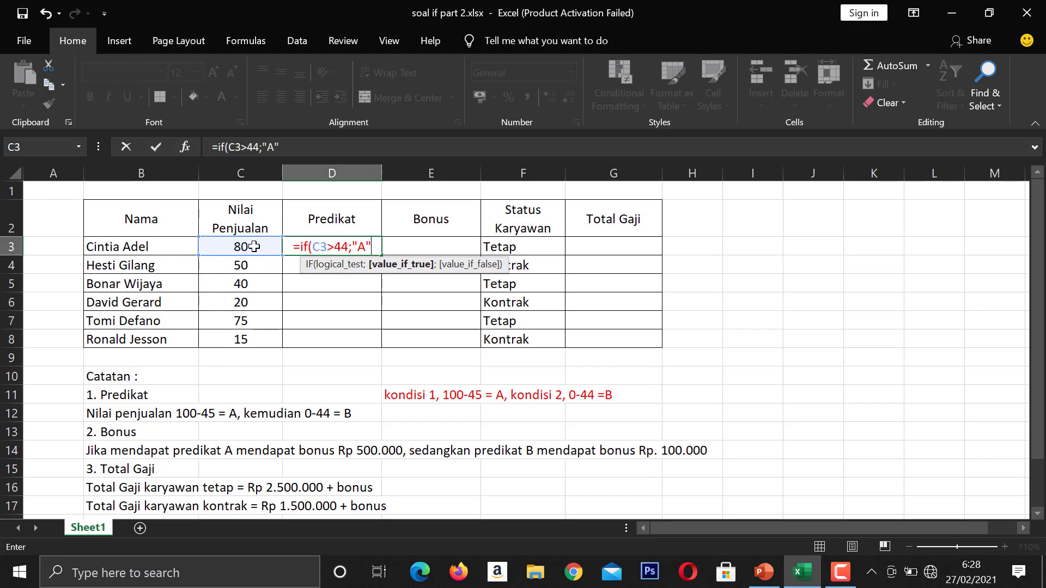
pyautogui.write(';')
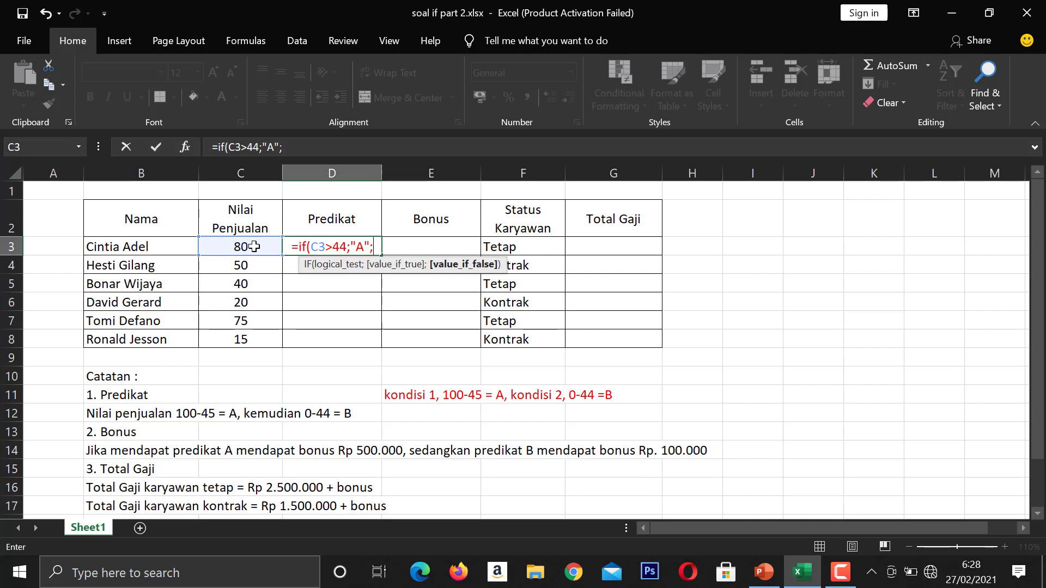
pyautogui.write('"')
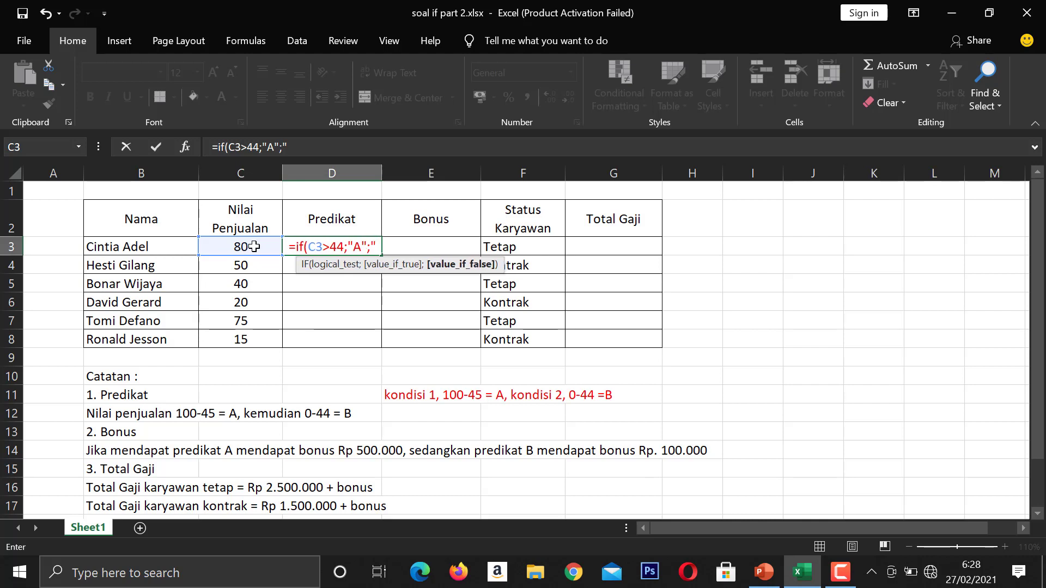
pyautogui.write('B")')
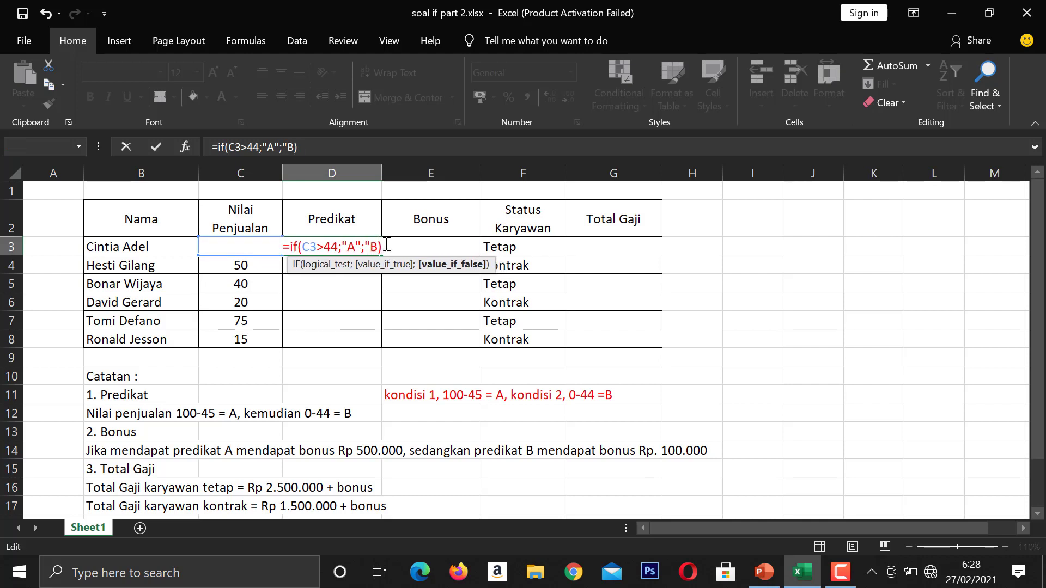
pyautogui.press('Return')
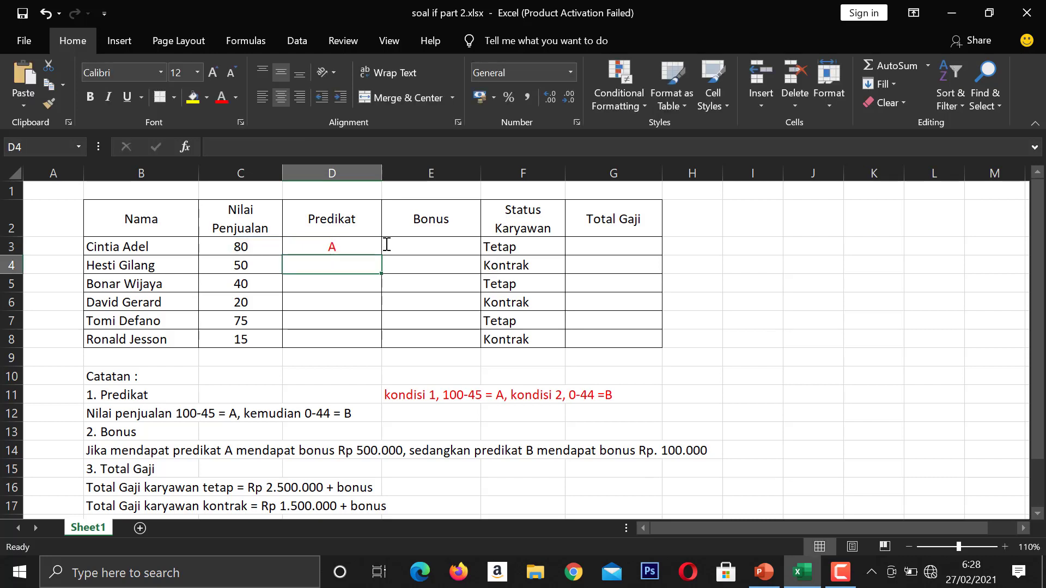
pyautogui.click(342, 241)
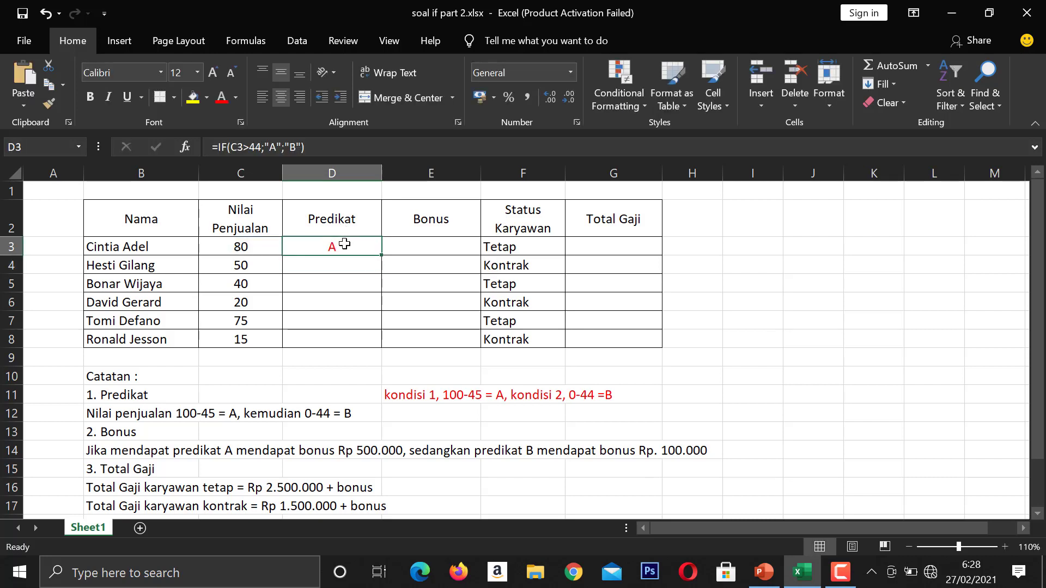
pyautogui.moveTo(380, 256); pyautogui.dragTo(378, 351)
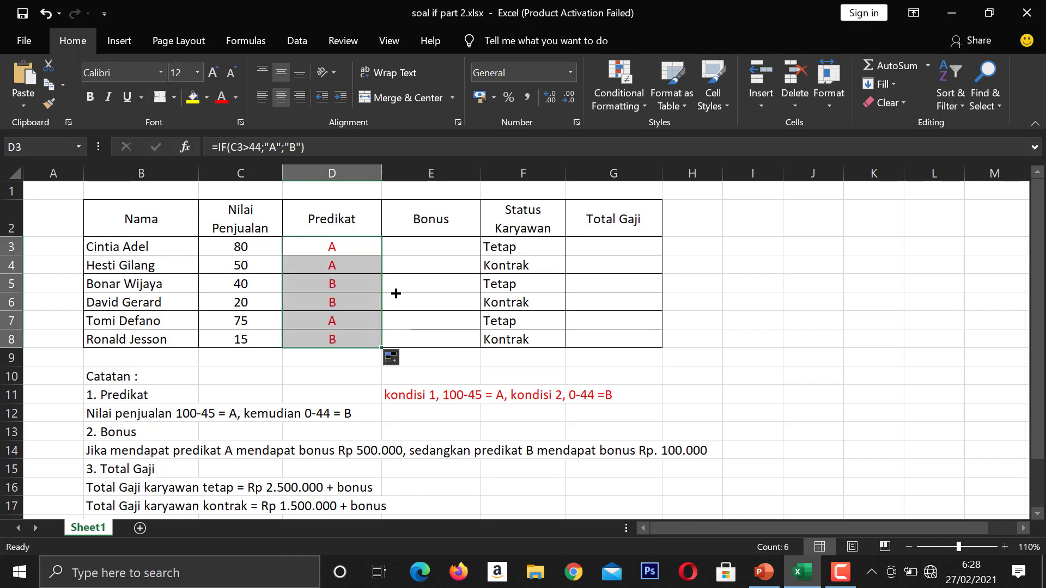
# Step: Clear the Predikat results from cells D3 through D8
pyautogui.click(350, 243)
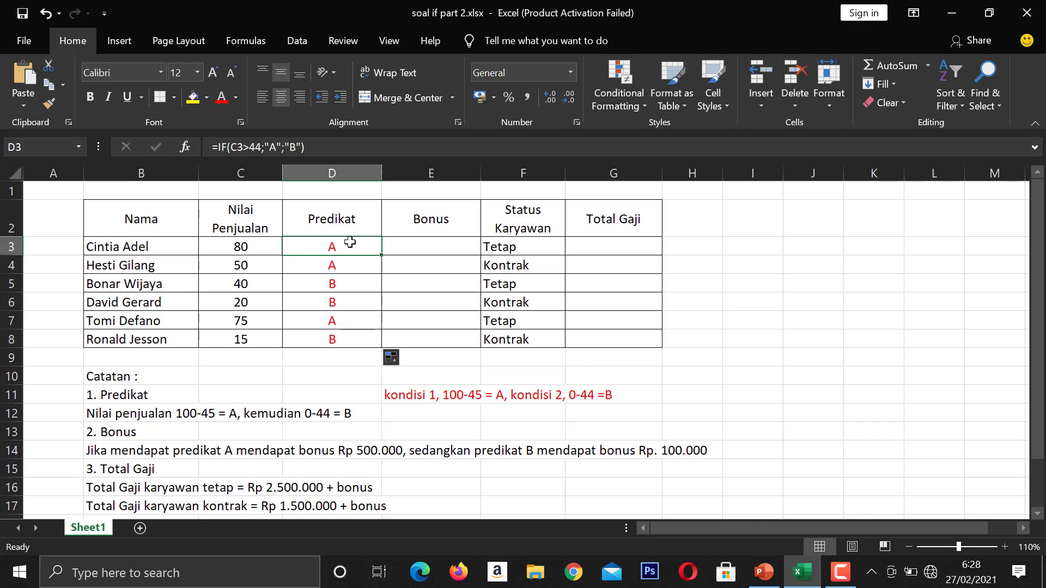
pyautogui.moveTo(350, 243); pyautogui.dragTo(364, 338)
pyautogui.press('Delete')
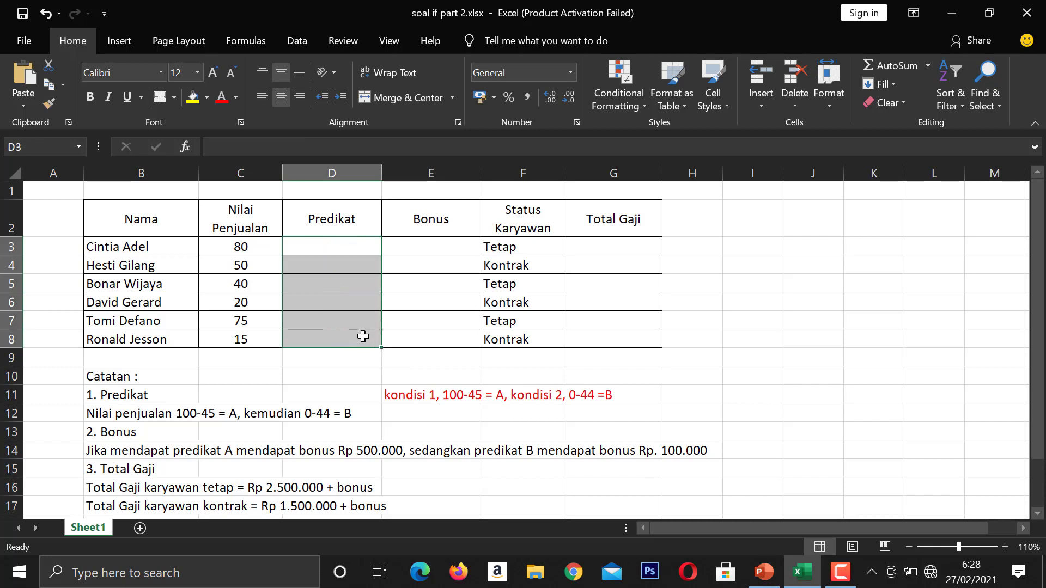
# Step: Enter the formula =IF(C3<45;"B";"A") in cell D3 and fill it down the Predikat column to D8
pyautogui.click(327, 242)
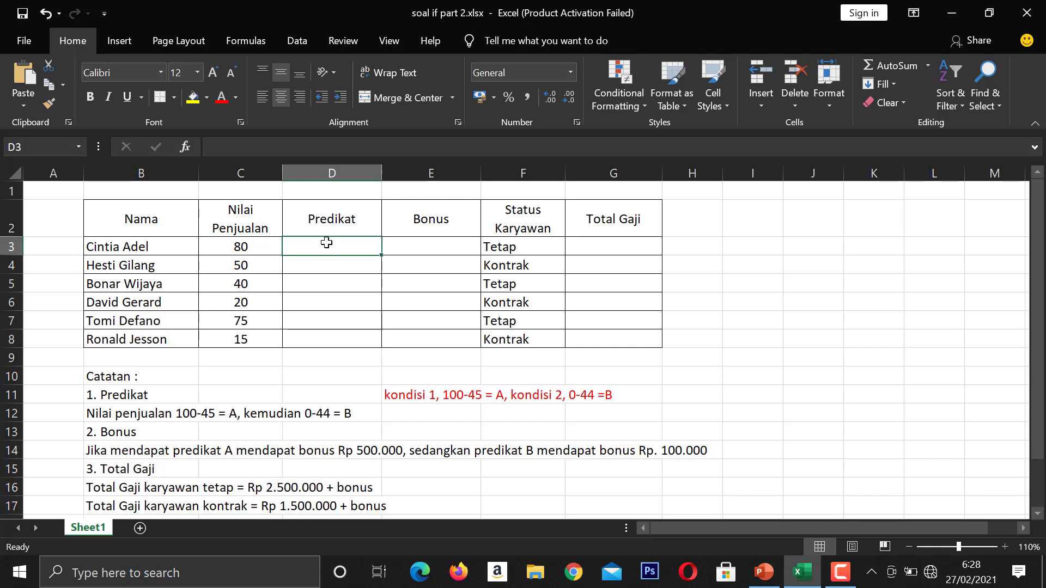
pyautogui.write('=if')
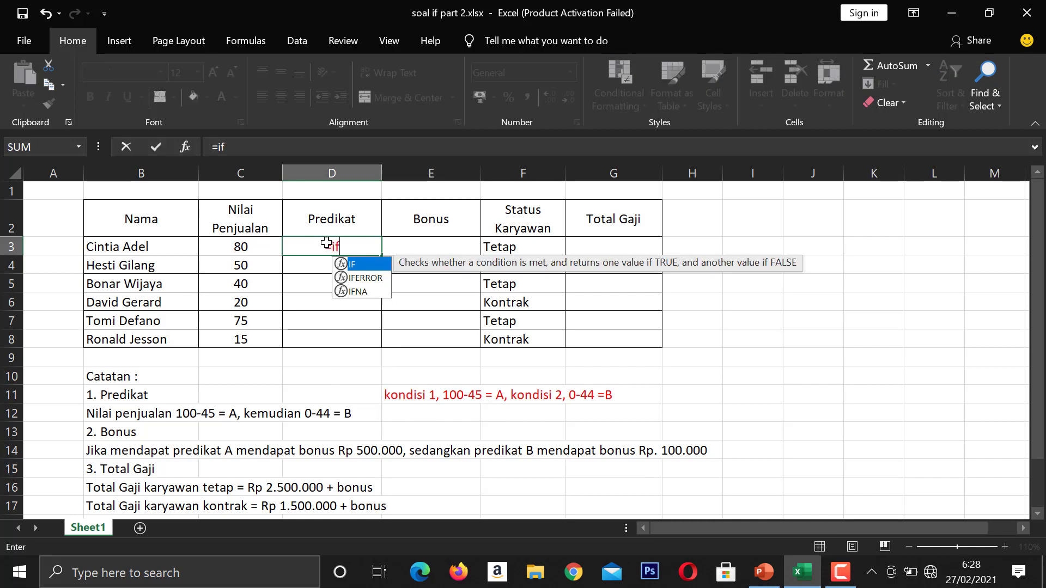
pyautogui.write('(')
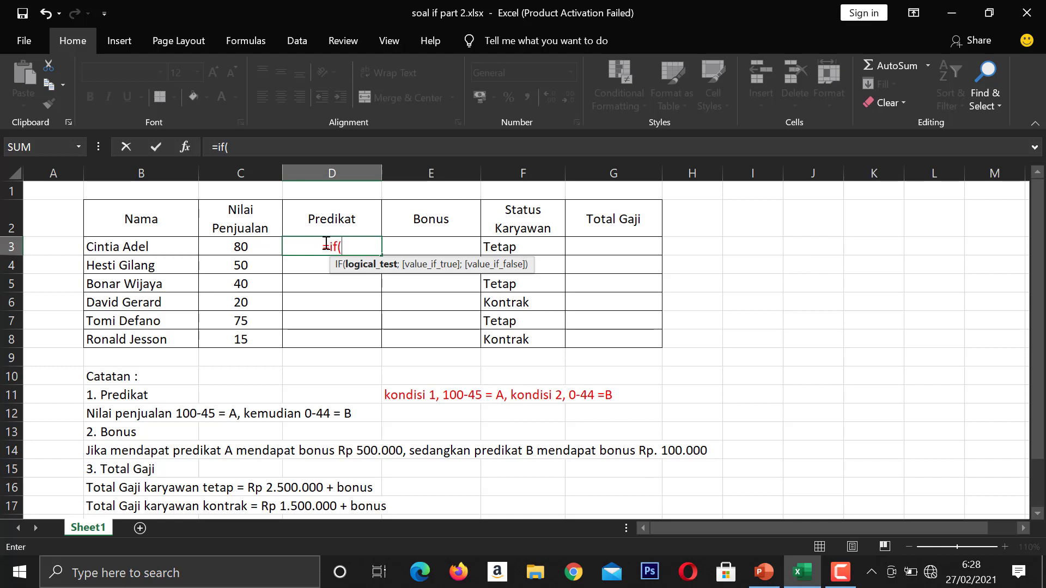
pyautogui.click(257, 247)
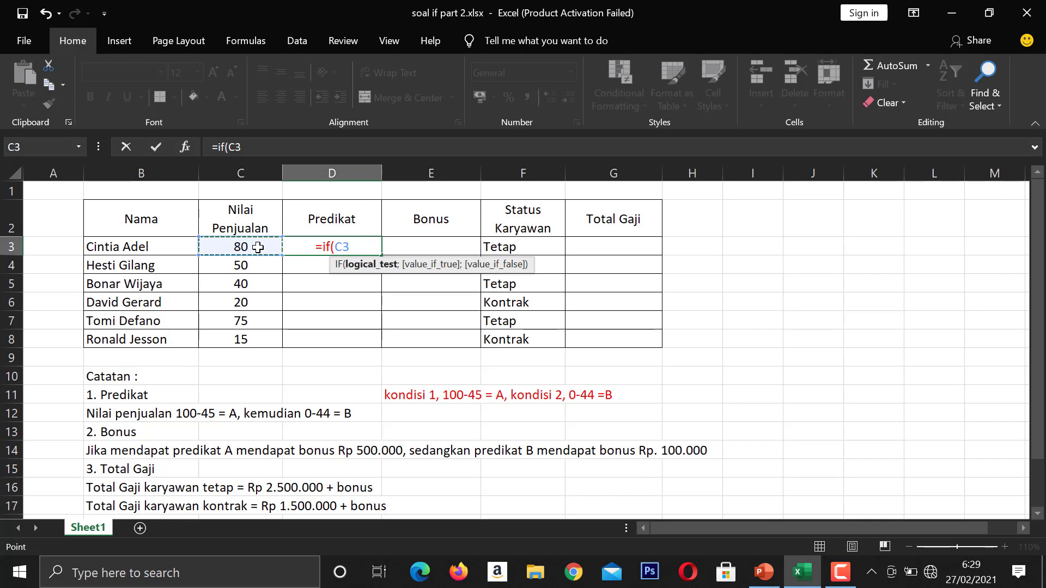
pyautogui.write('<')
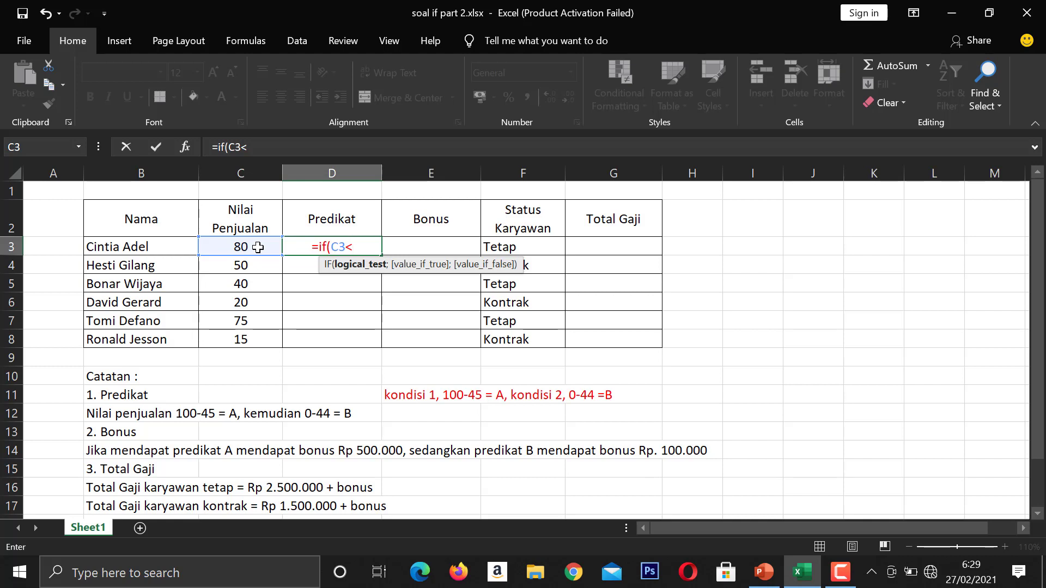
pyautogui.write('45')
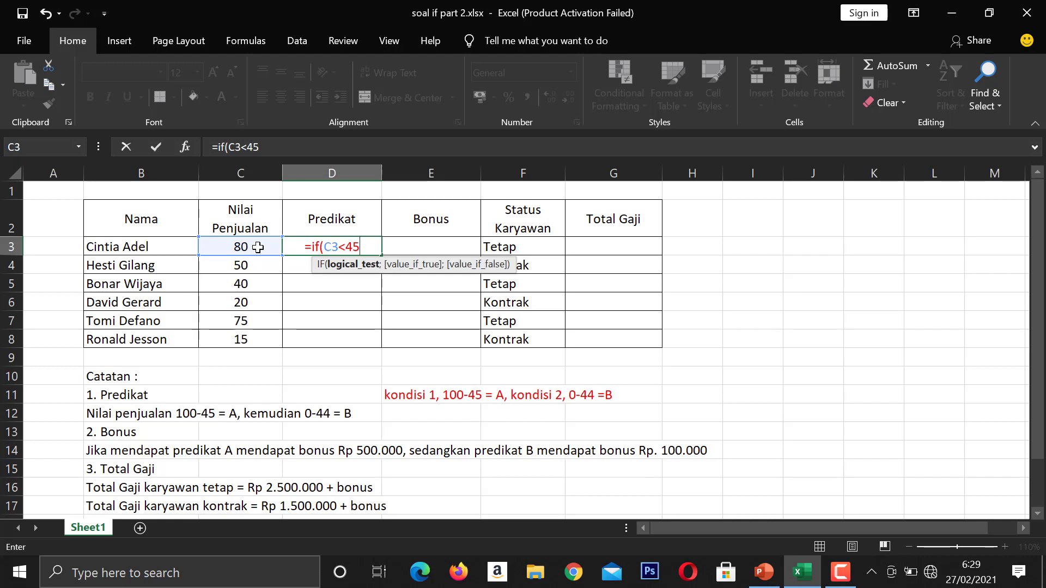
pyautogui.write(';')
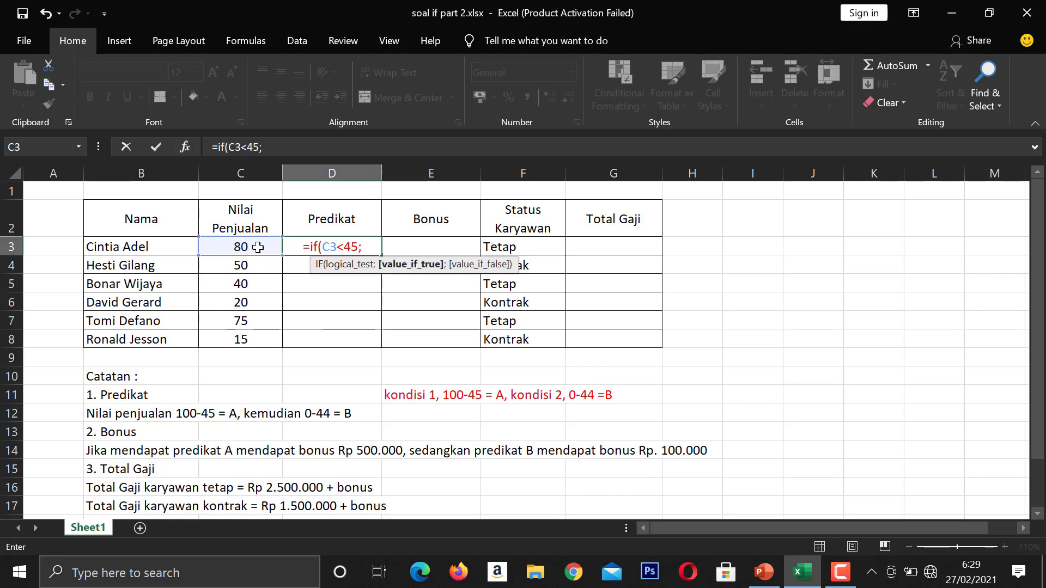
pyautogui.write('"')
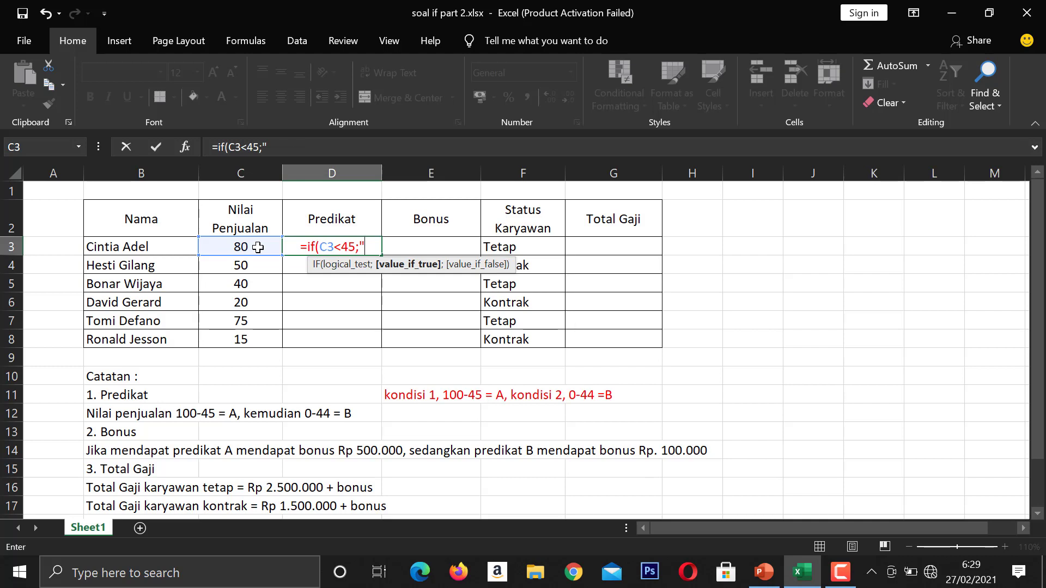
pyautogui.write('B"')
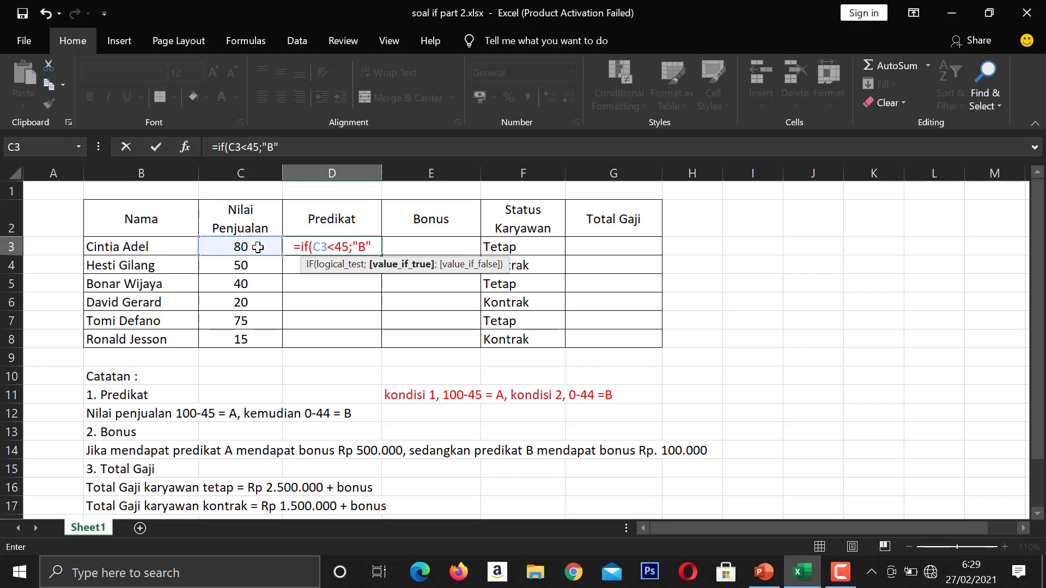
pyautogui.write(';"')
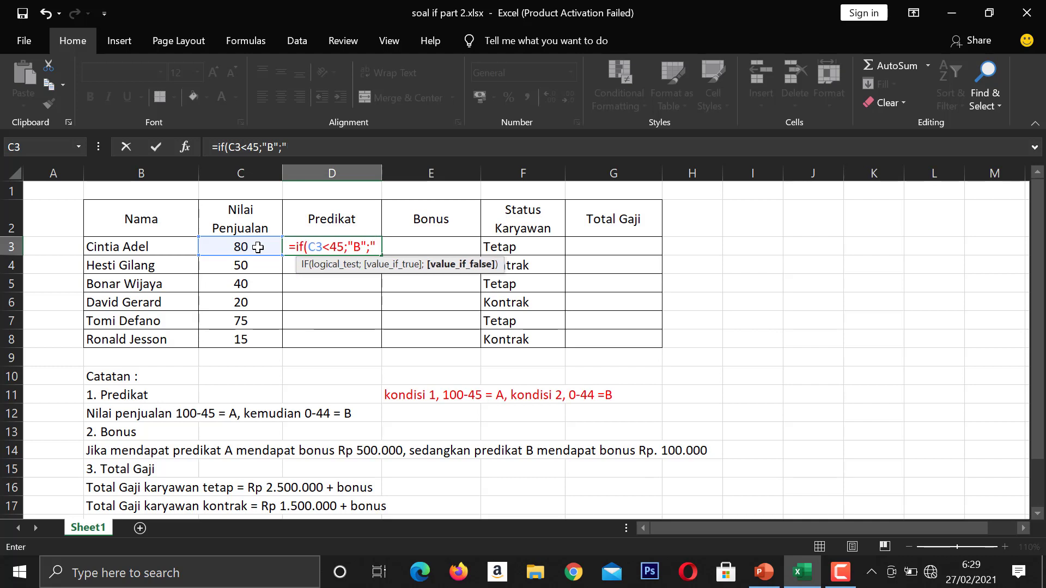
pyautogui.write('A"')
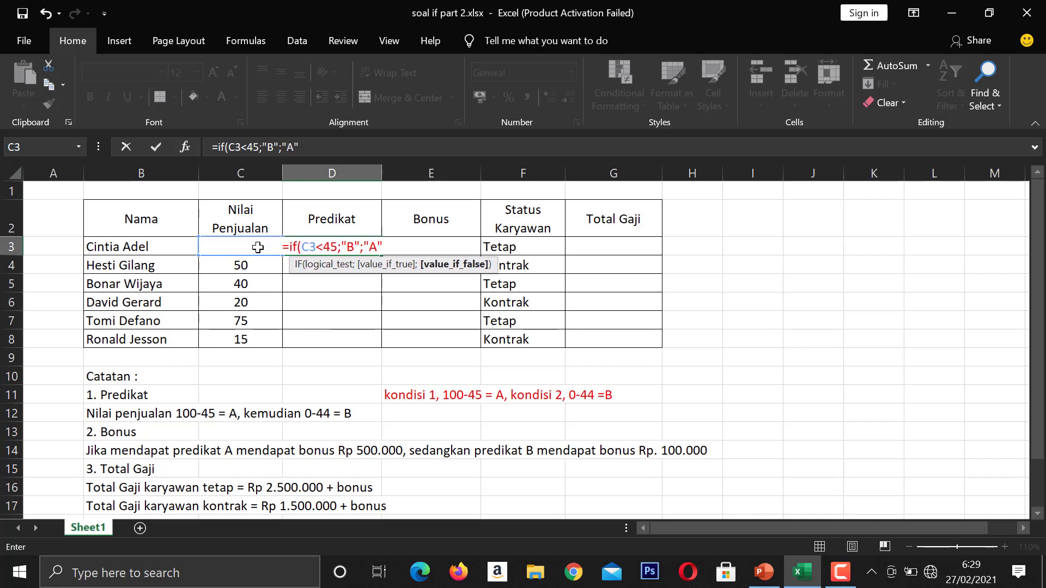
pyautogui.write(')')
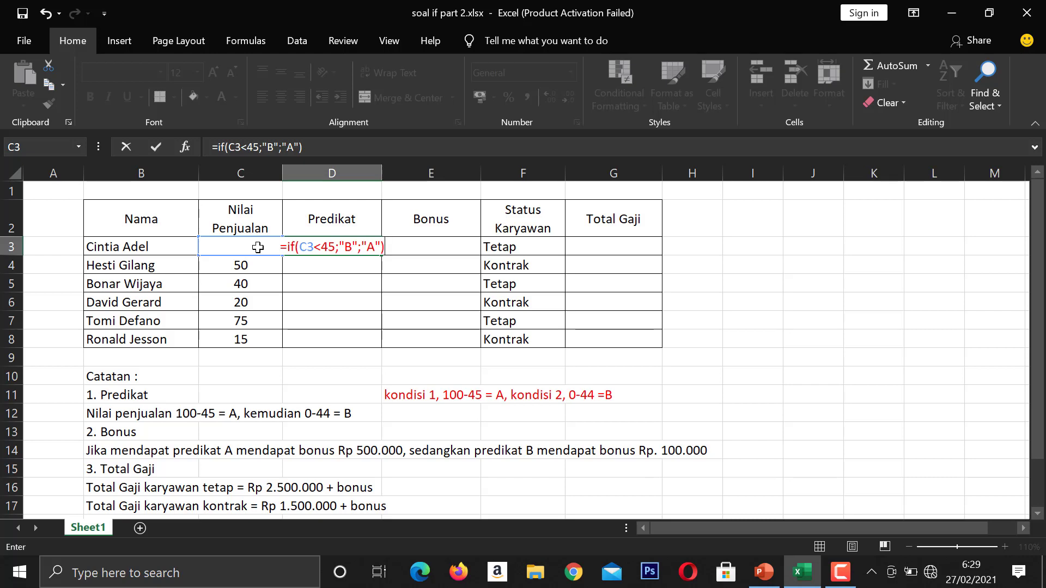
pyautogui.press('Return')
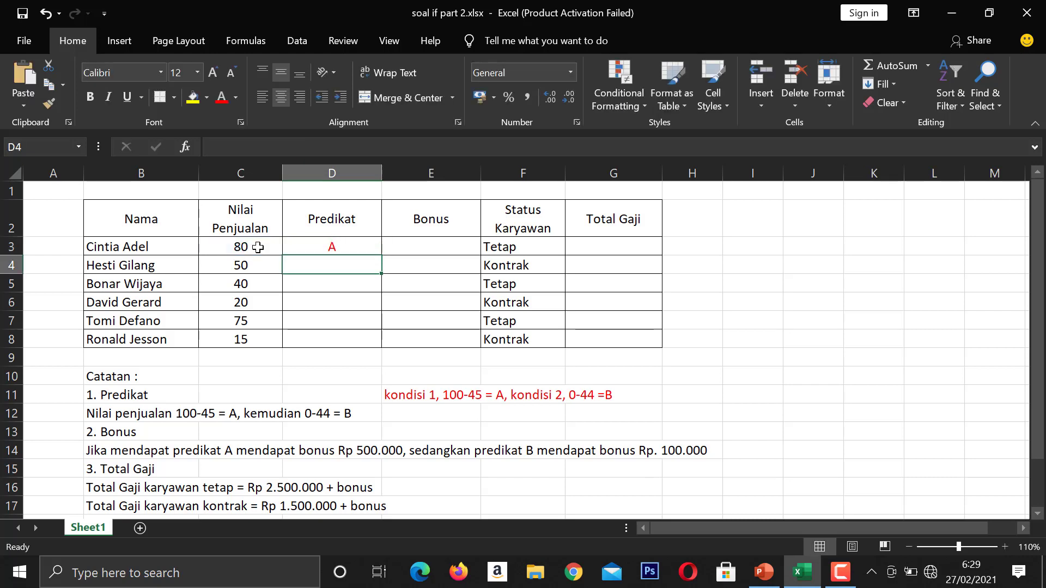
pyautogui.click(343, 247)
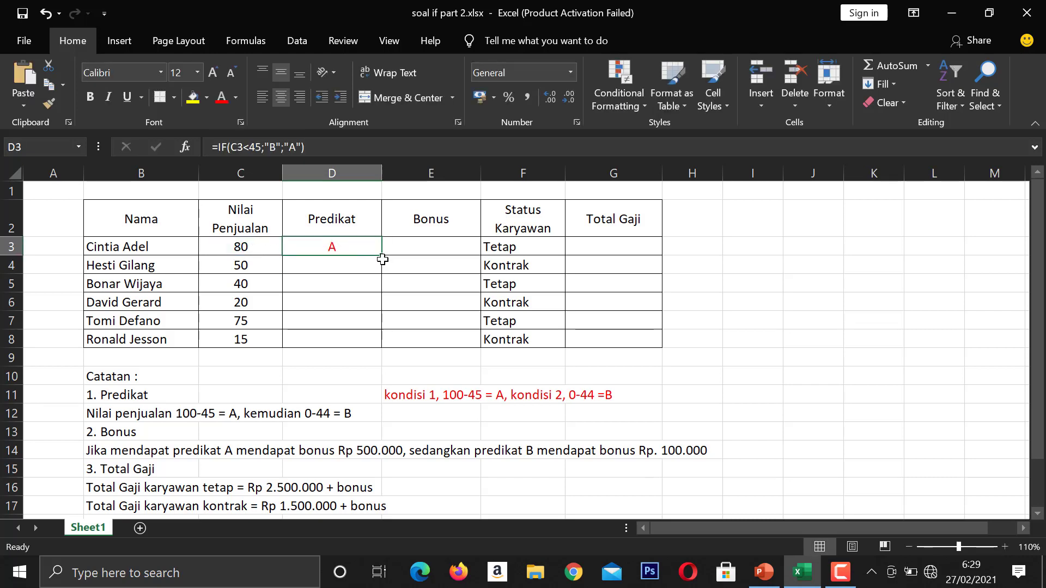
pyautogui.moveTo(382, 255); pyautogui.dragTo(382, 349)
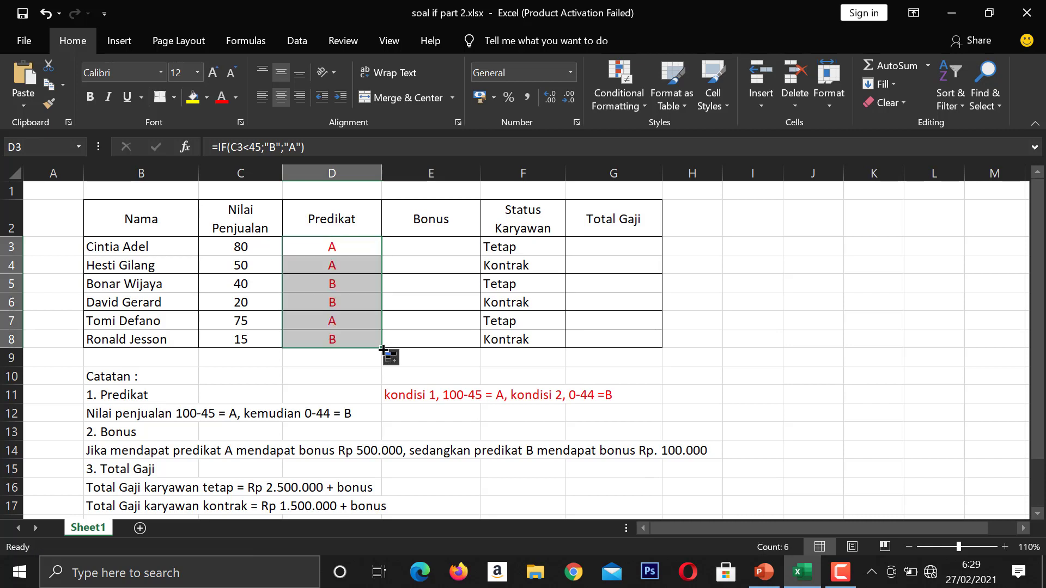
pyautogui.click(406, 408)
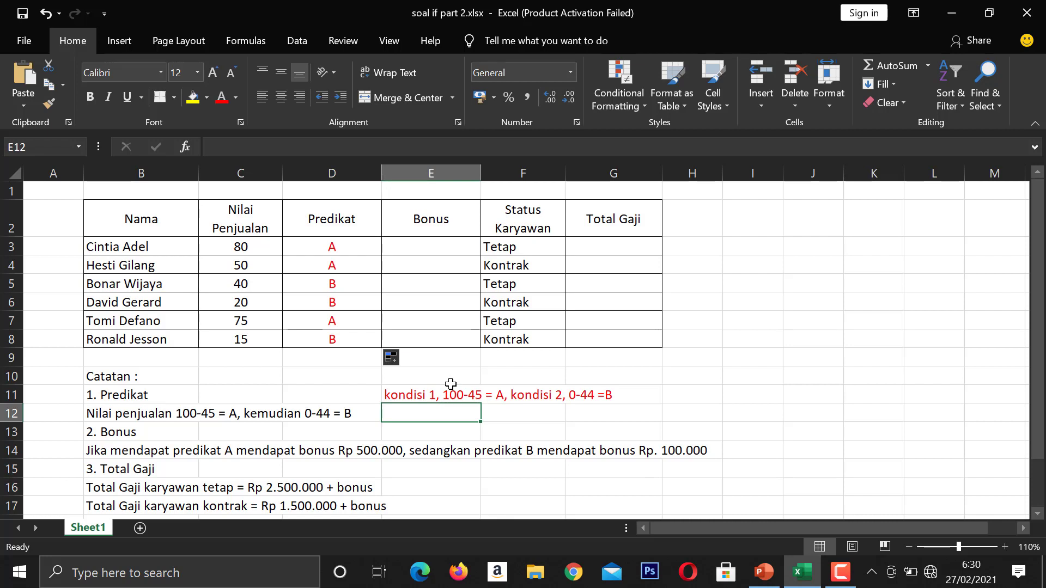
pyautogui.press('Down')
pyautogui.press('Down')
pyautogui.press('Down')
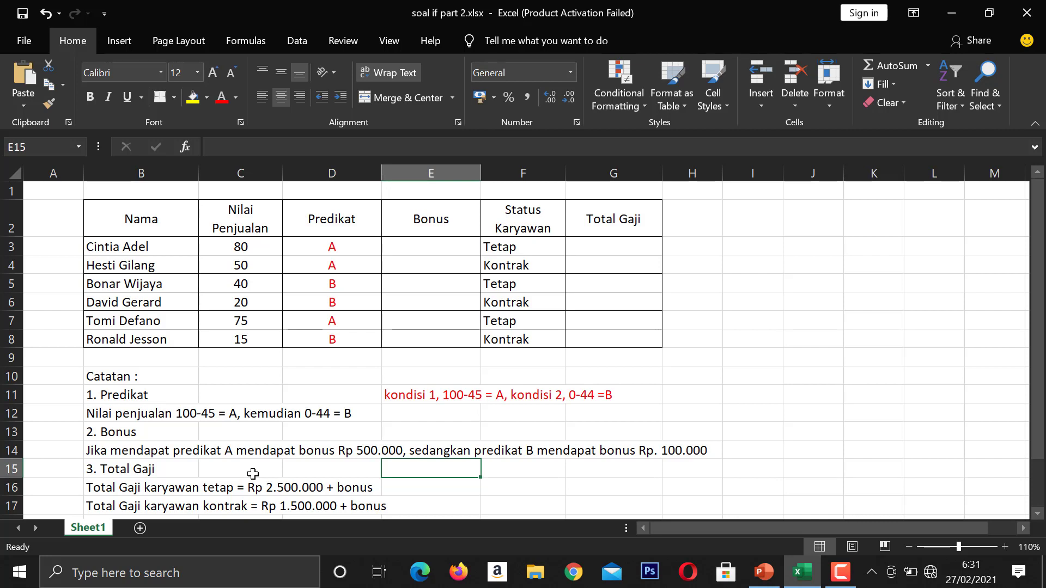
# Step: Enter the note "kondisi 1, A = 500.000 kondisi 2, B=100.000" in cell C13 beside the Bonus heading
pyautogui.click(174, 428)
pyautogui.click(213, 433)
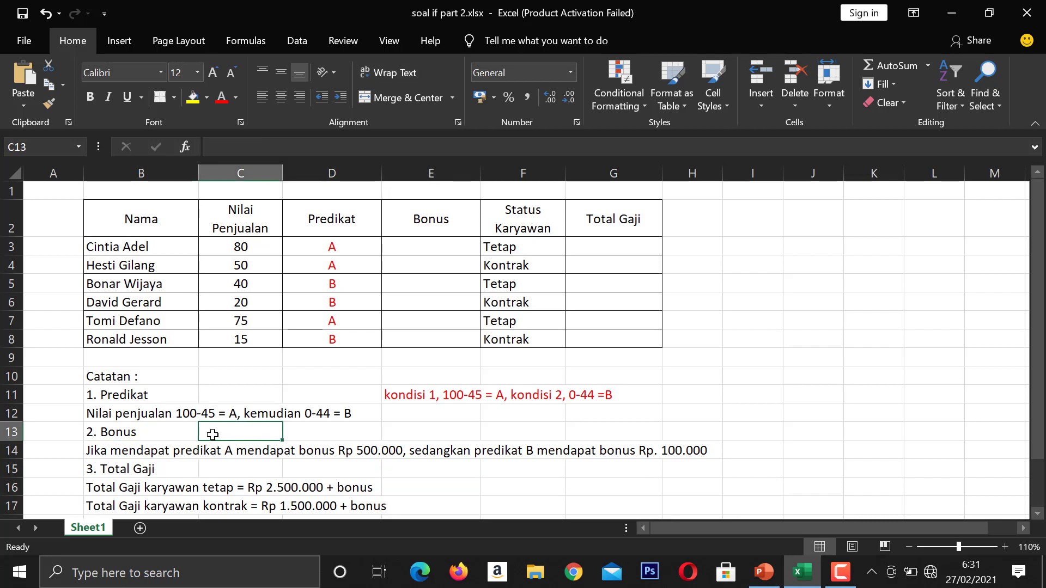
pyautogui.write('kondi')
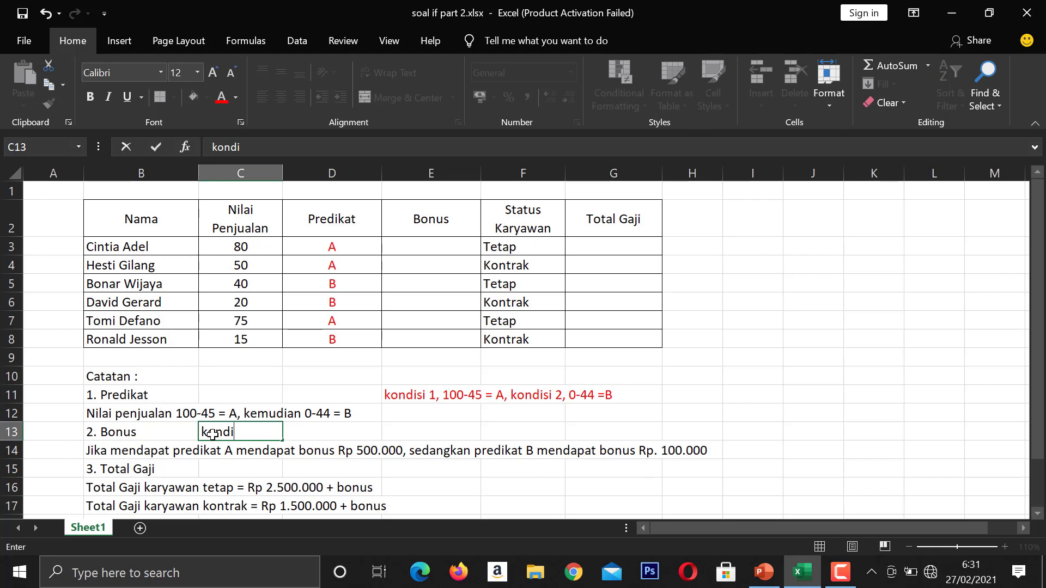
pyautogui.write('si 1, A = 500')
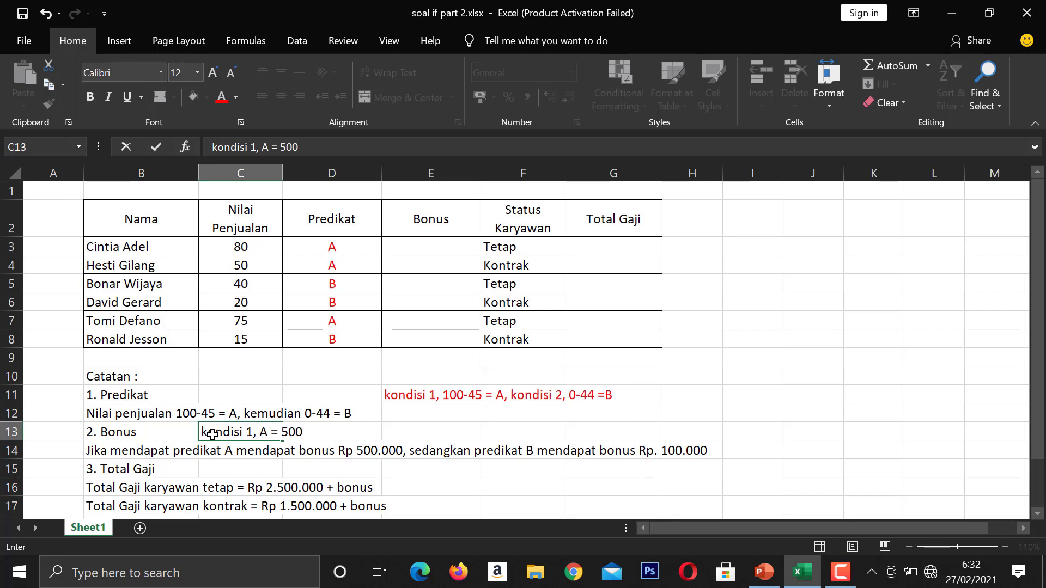
pyautogui.write('.0000')
pyautogui.press('BackSpace')
pyautogui.write('kondisi')
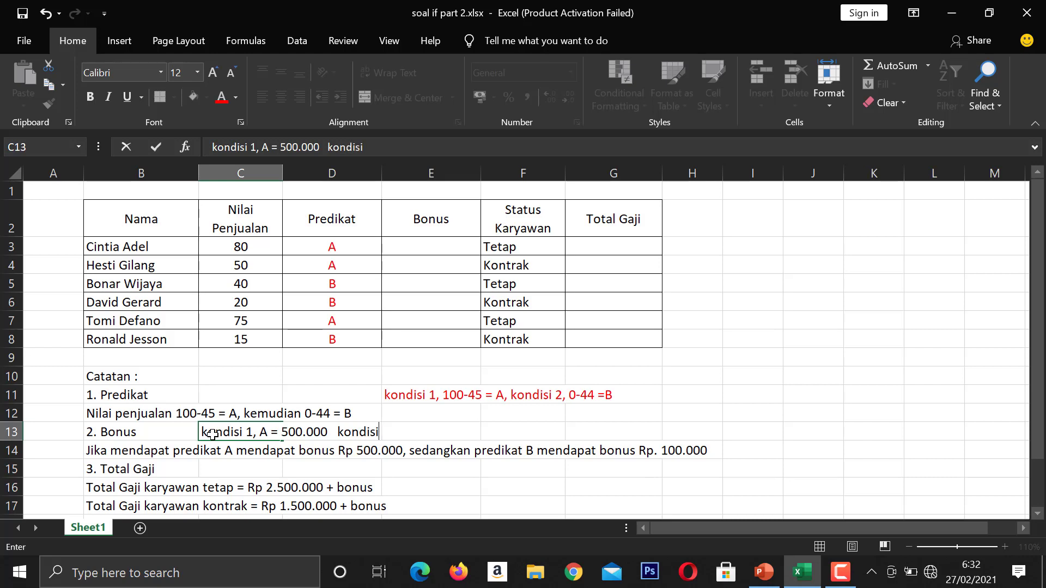
pyautogui.write(' 2, B=100.000')
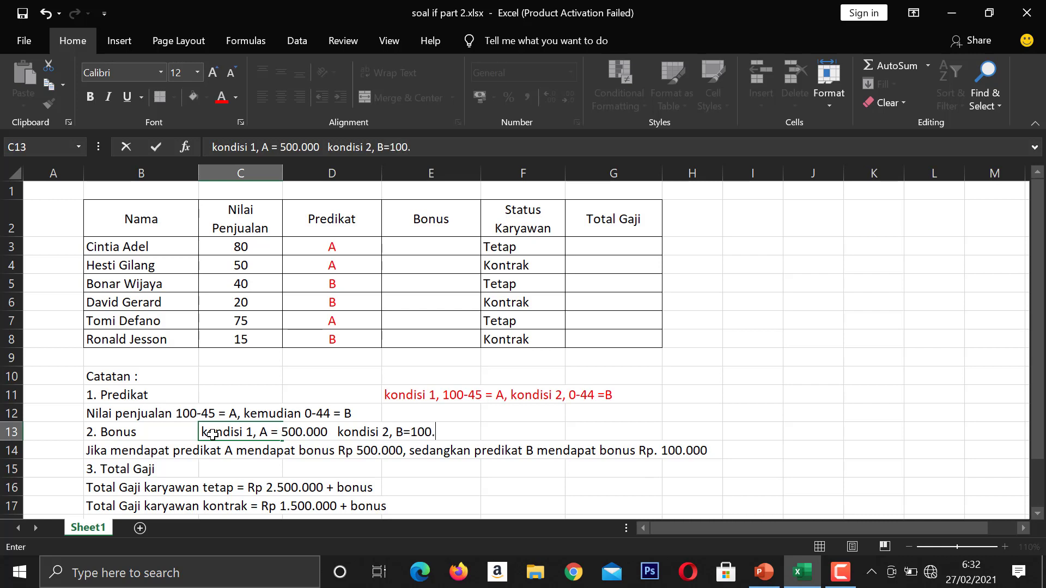
pyautogui.click(177, 453)
# Step: Set the font colour of the Bonus conditions note in cell C13 to red
pyautogui.click(201, 435)
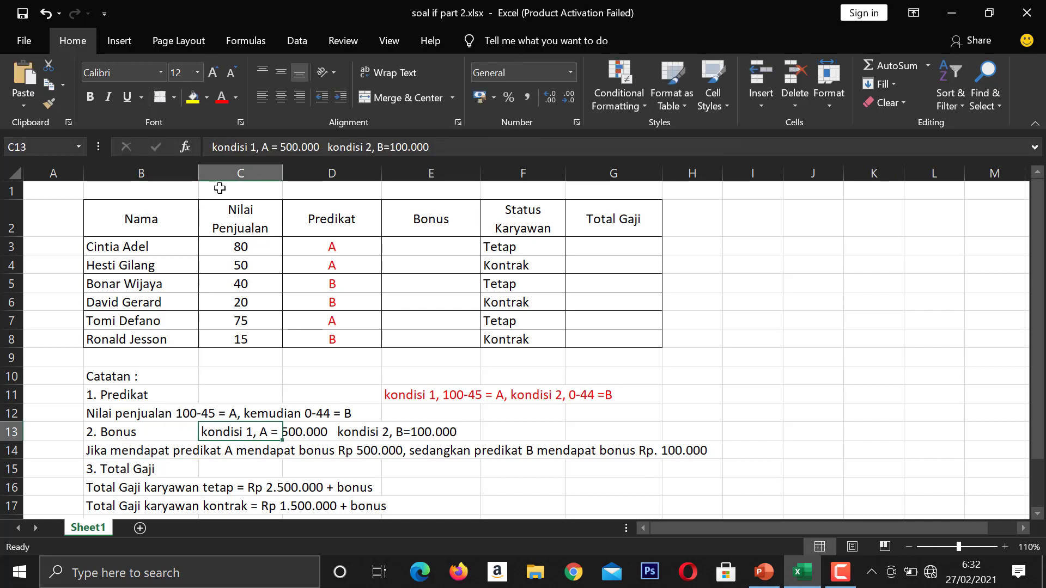
pyautogui.click(221, 98)
pyautogui.click(380, 467)
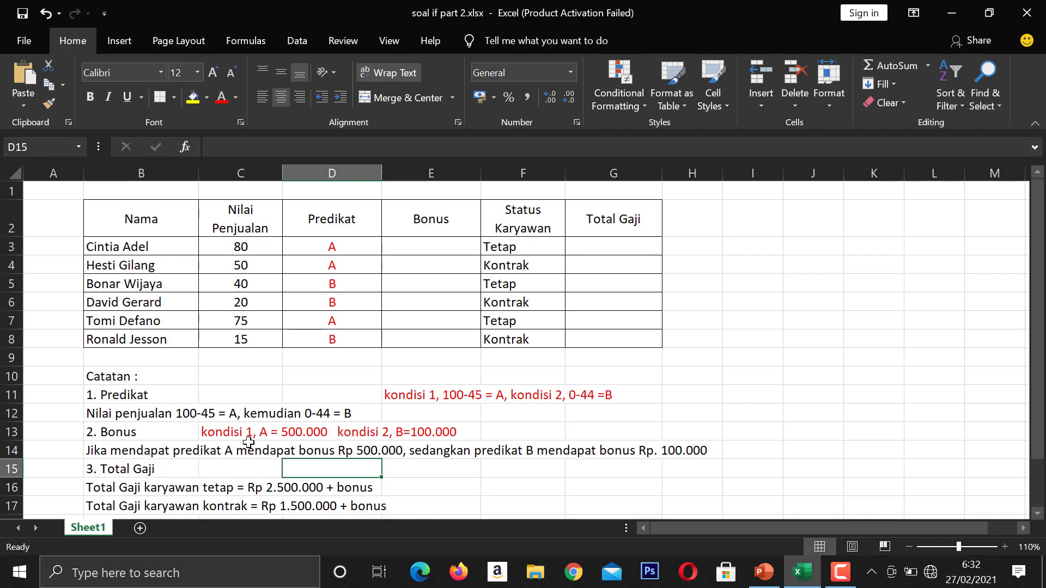
# Step: Enter the formula =IF(D3="A";500000;100000) in cell E3 of the Bonus column
pyautogui.click(402, 249)
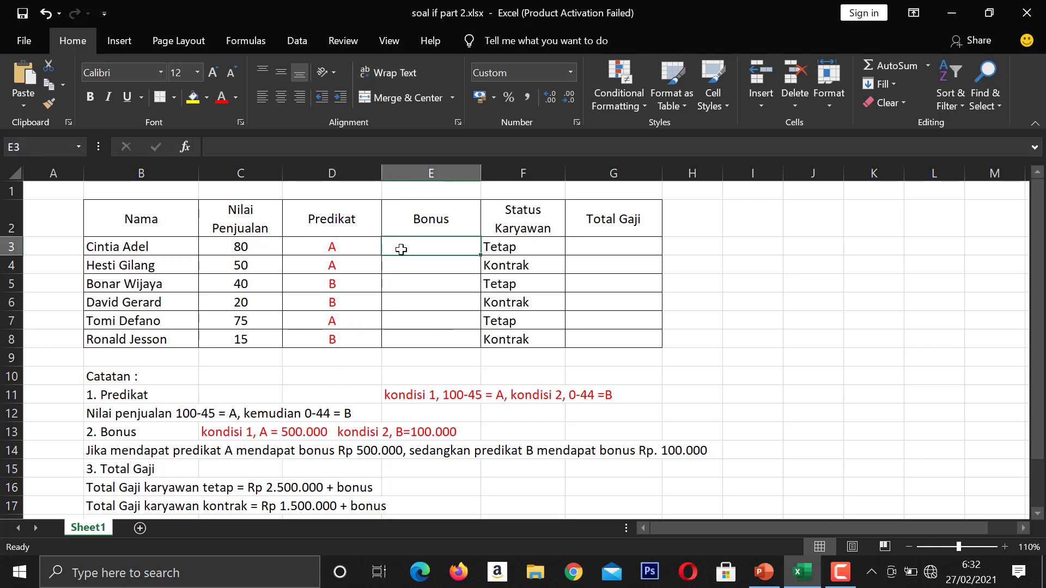
pyautogui.write('=')
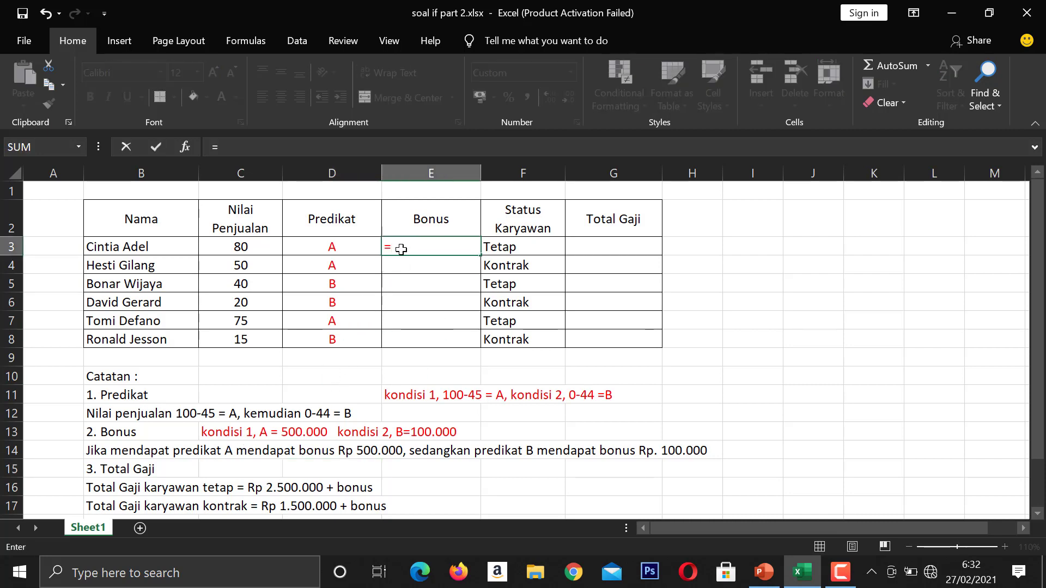
pyautogui.write('if')
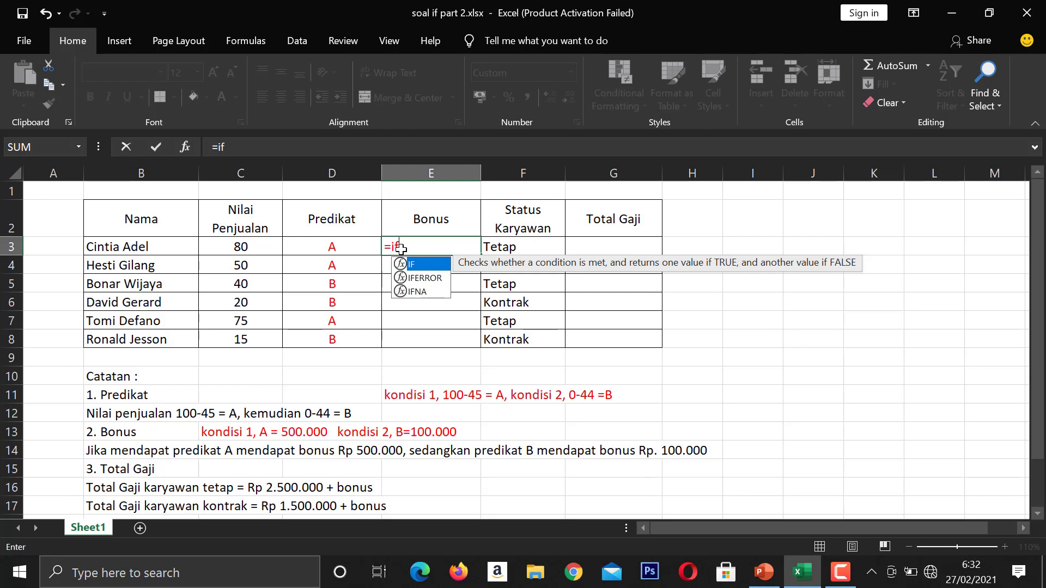
pyautogui.write('(')
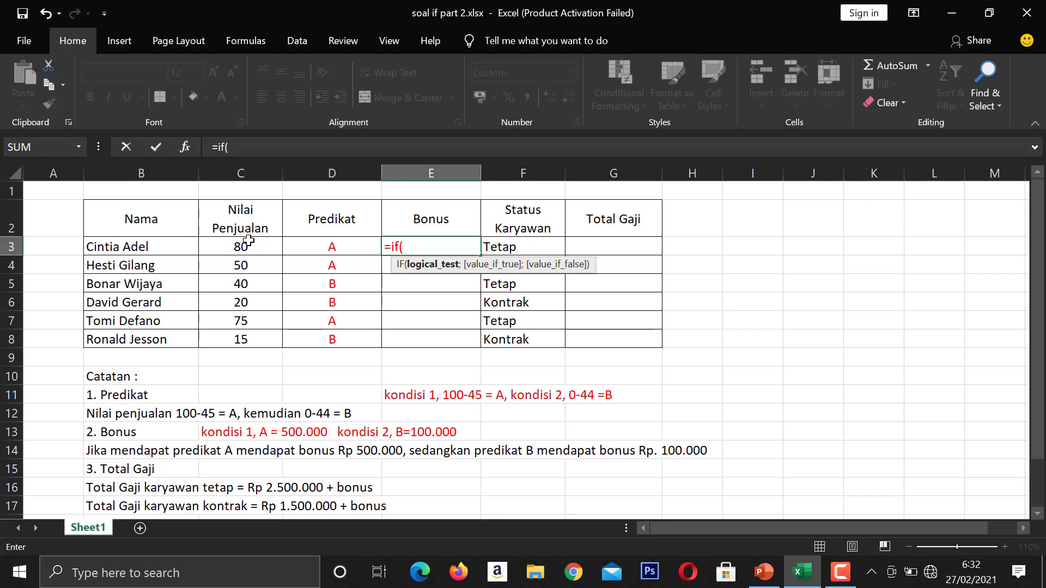
pyautogui.click(311, 249)
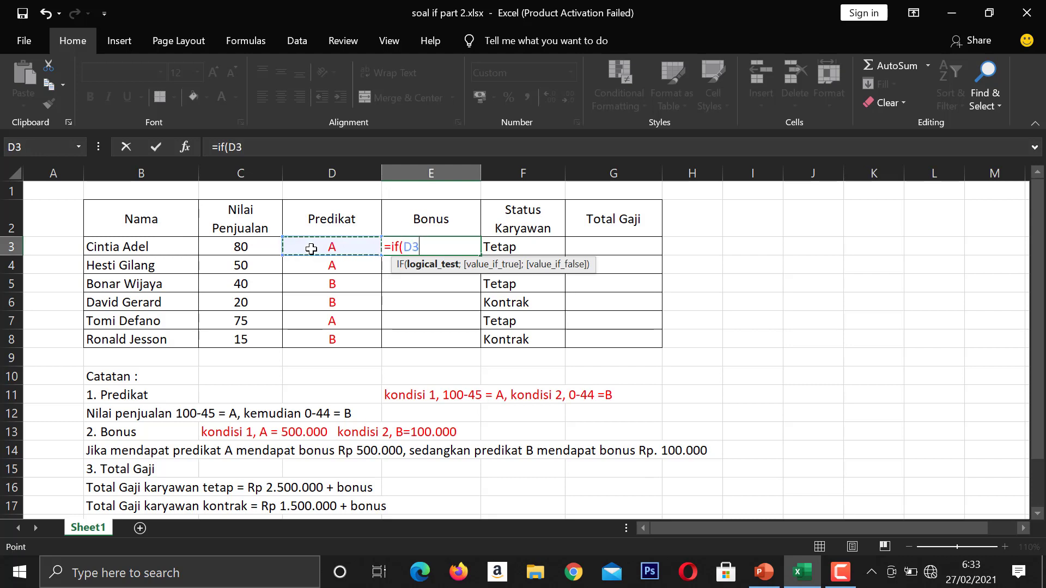
pyautogui.write('=')
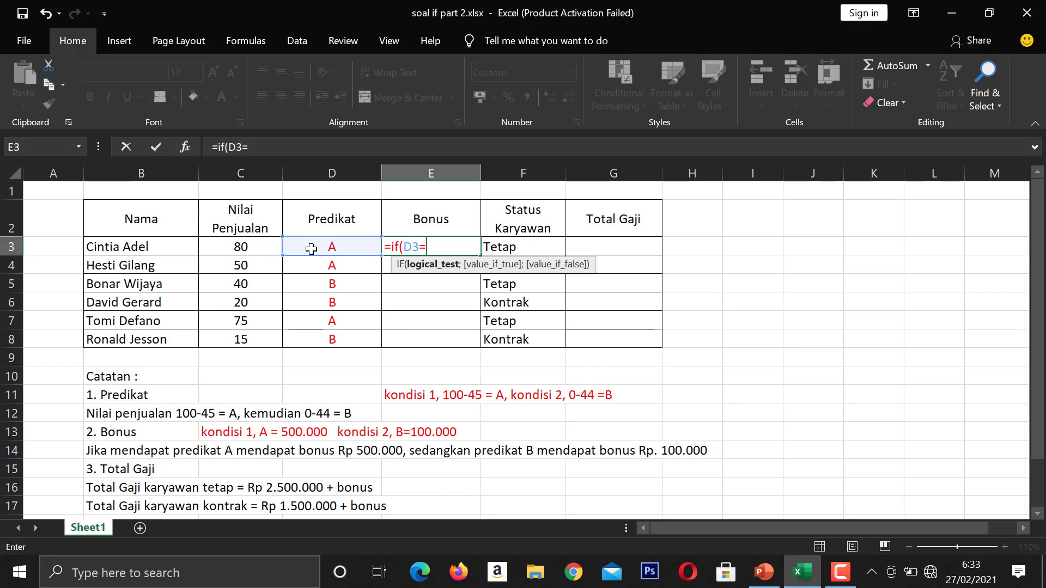
pyautogui.write('"A";')
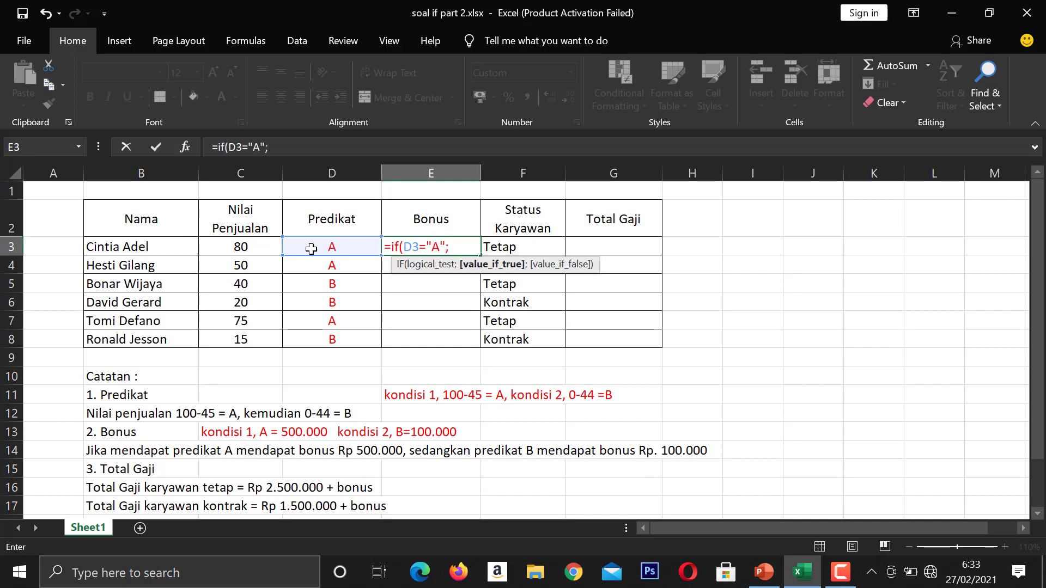
pyautogui.write('5000')
pyautogui.write('0')
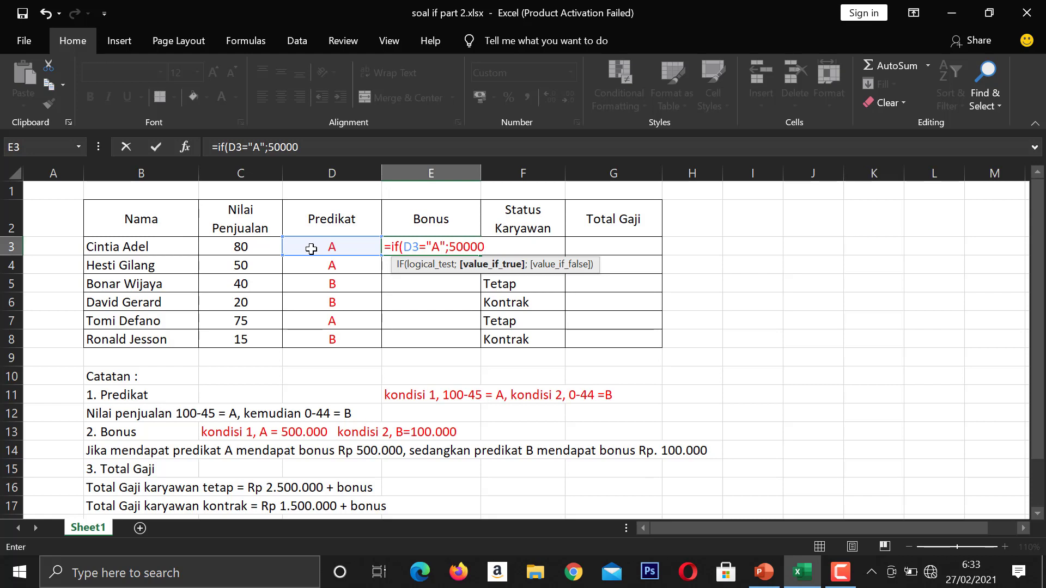
pyautogui.write('0;1')
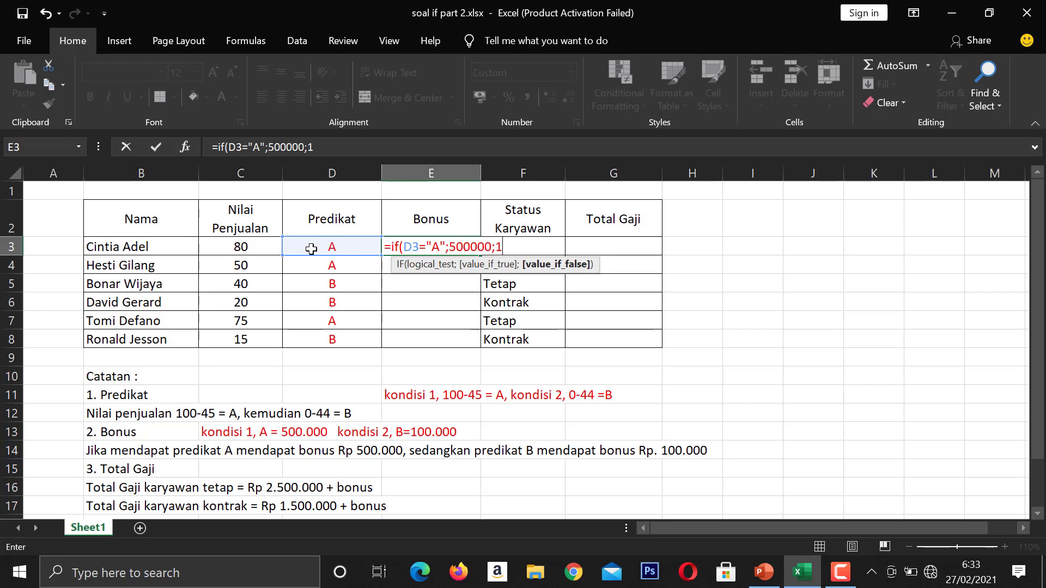
pyautogui.write('00000)')
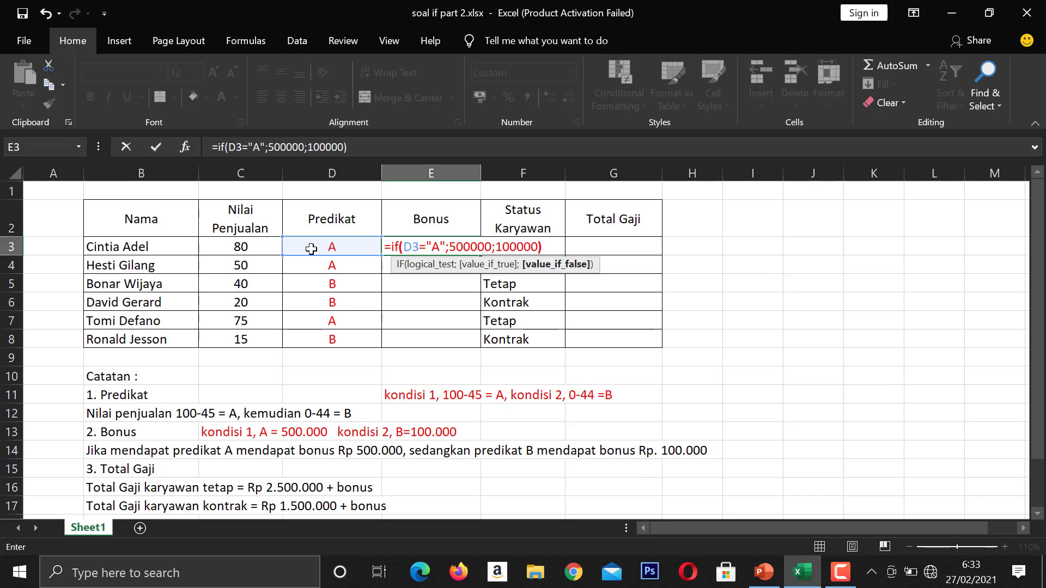
pyautogui.press('Return')
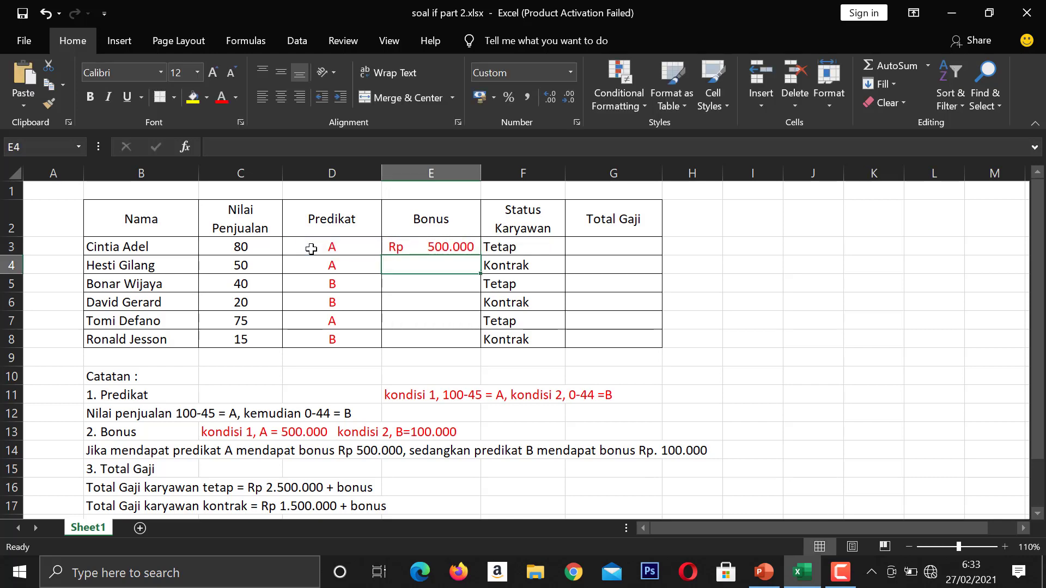
# Step: Fill the Bonus formula from cell E3 down to E8 and clear the contents of E3:E8 again
pyautogui.click(439, 249)
pyautogui.moveTo(482, 255); pyautogui.dragTo(468, 343)
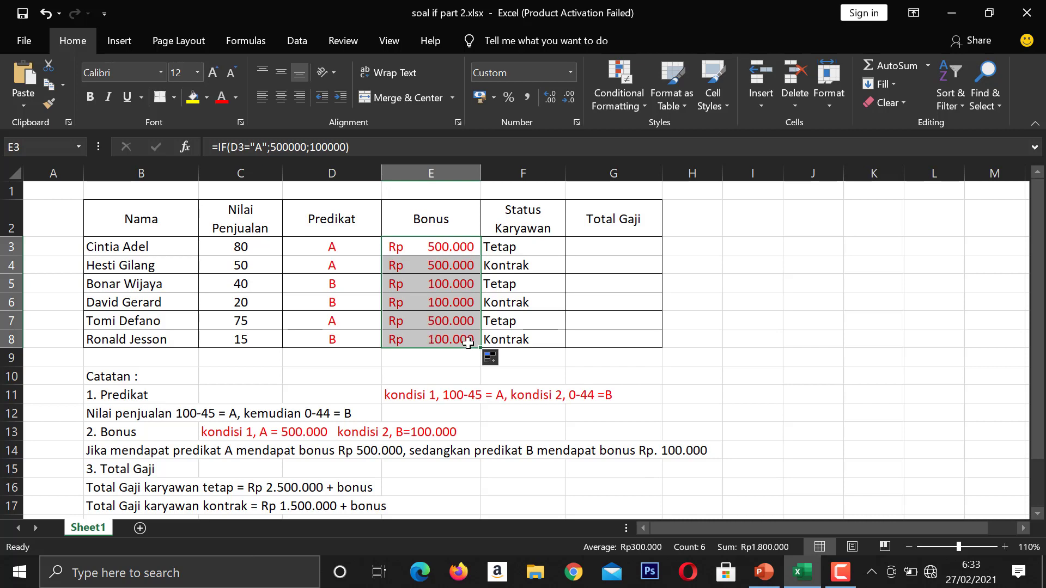
pyautogui.moveTo(423, 247); pyautogui.dragTo(434, 341)
pyautogui.press('Delete')
# Step: Enter the formula =IF(D3="B";100000;500000) in cell E3 and fill it down the Bonus column to E8
pyautogui.click(424, 251)
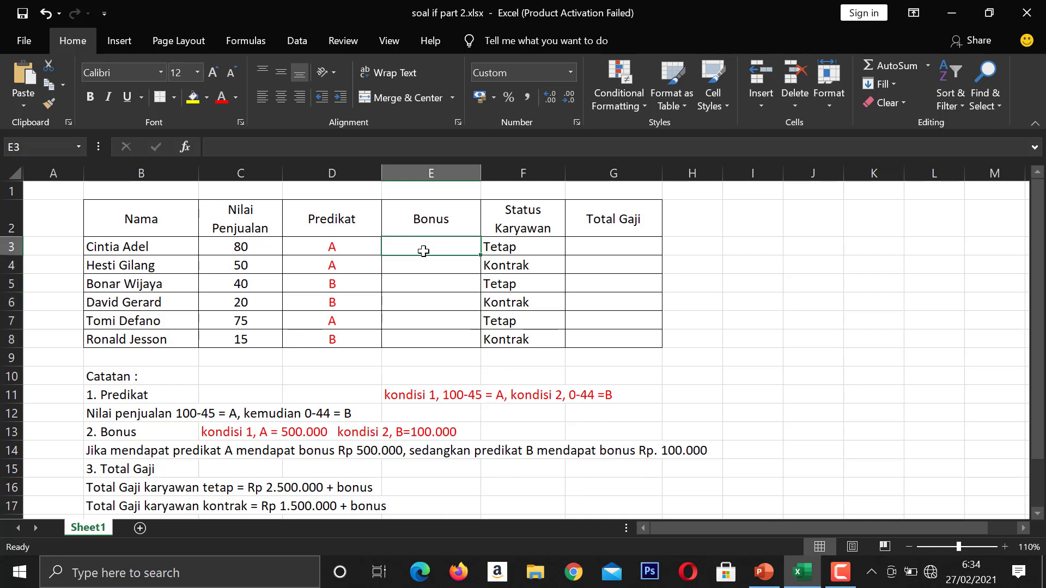
pyautogui.write('=')
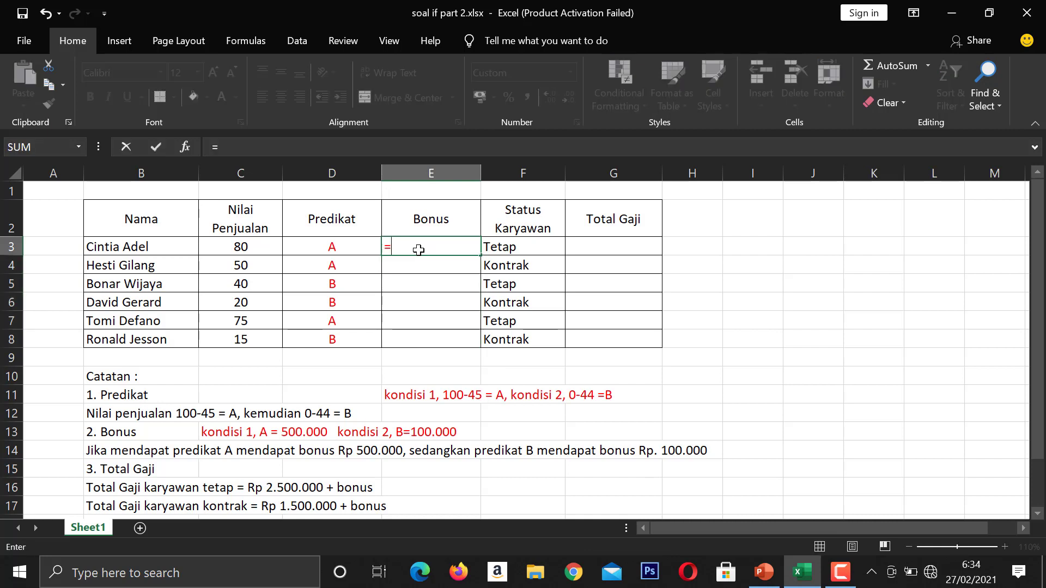
pyautogui.write('if(')
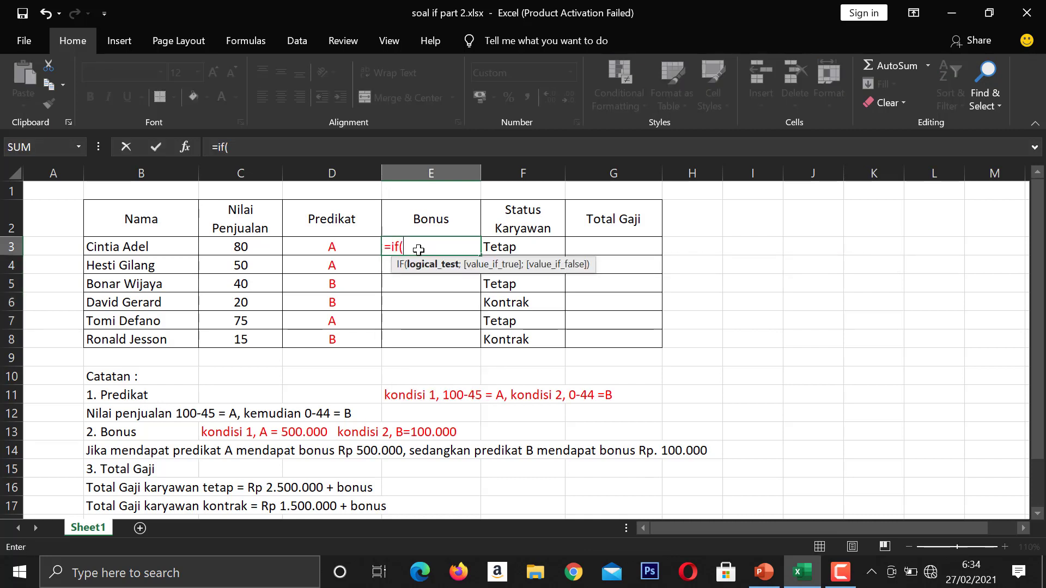
pyautogui.click(310, 246)
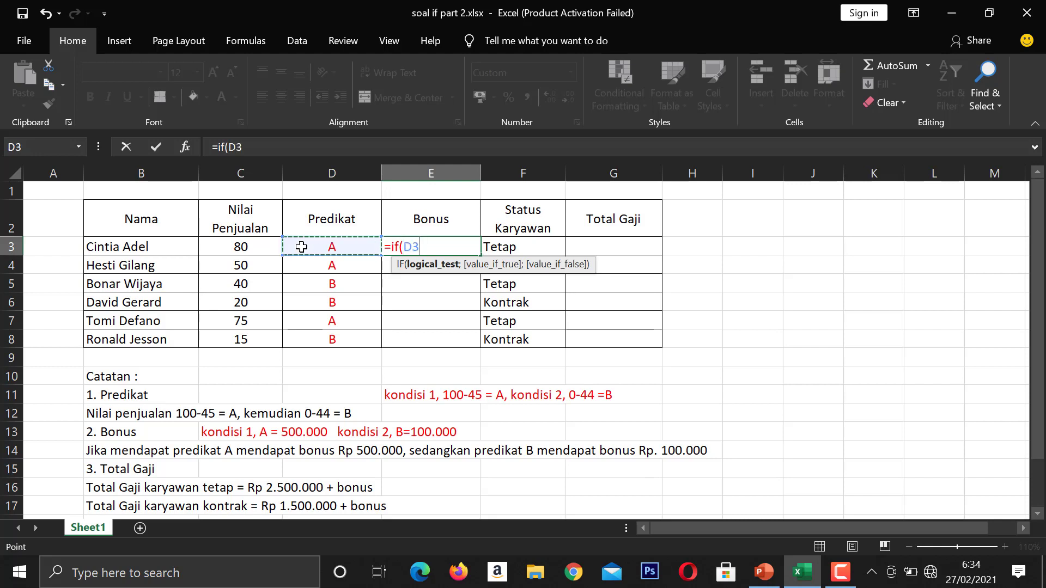
pyautogui.write('="')
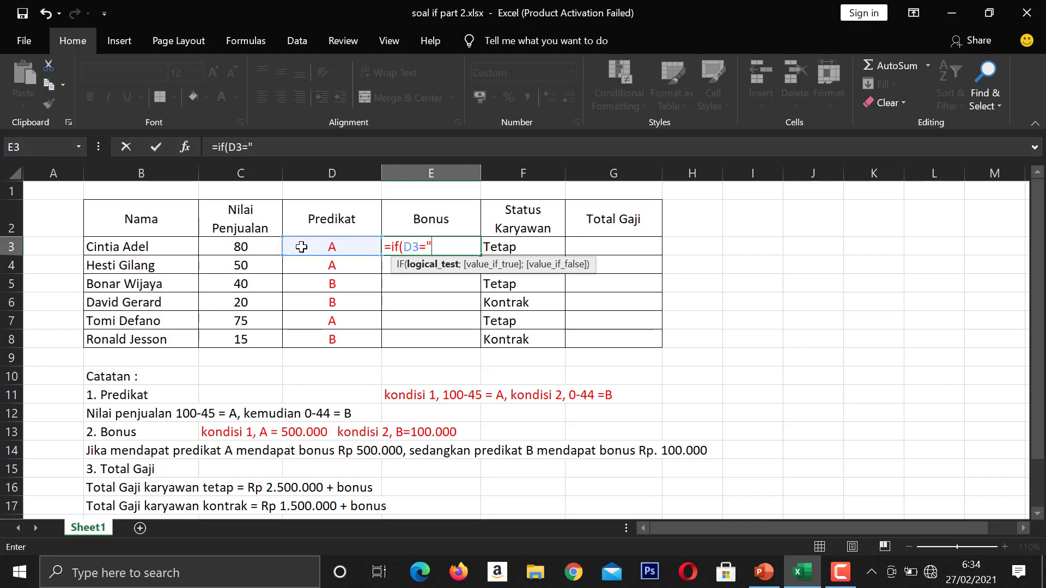
pyautogui.write('B"')
pyautogui.write(';')
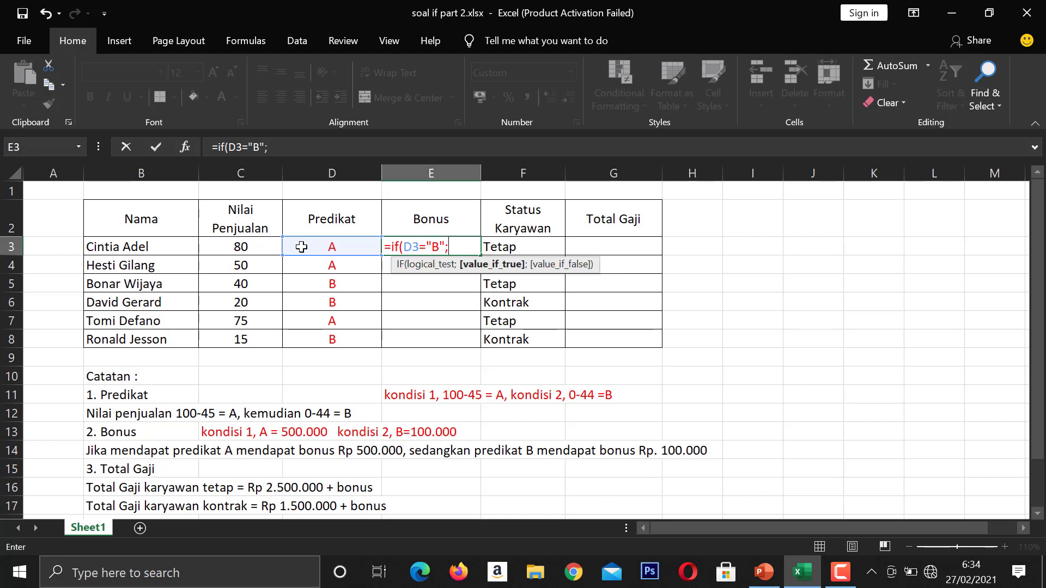
pyautogui.write('100000')
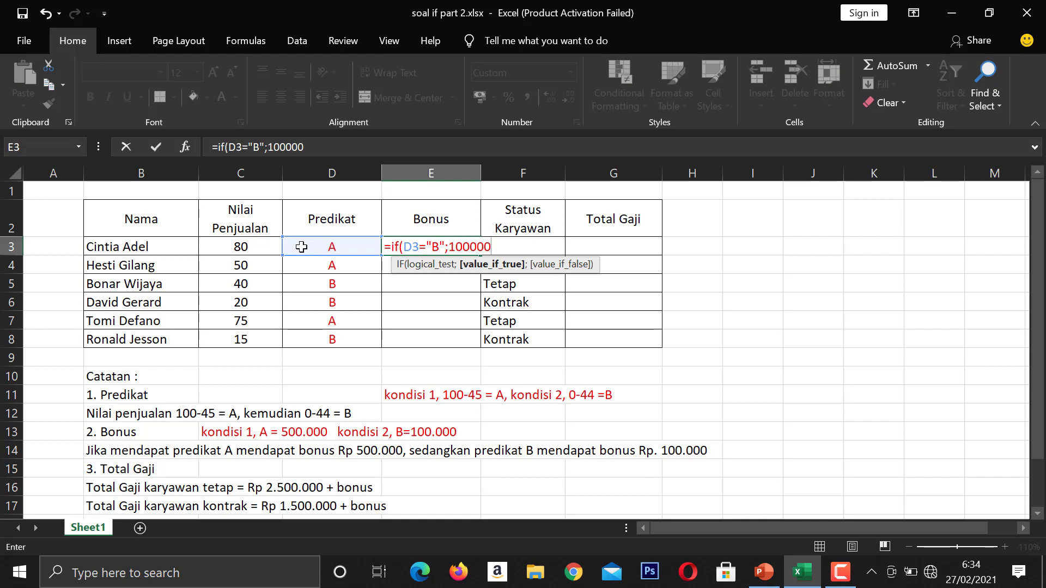
pyautogui.write(';')
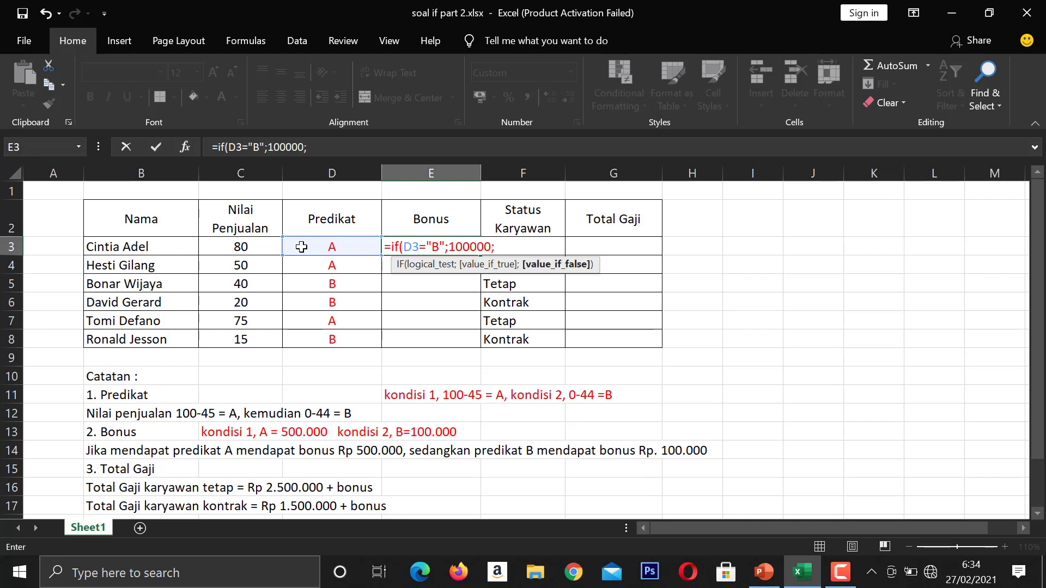
pyautogui.write('500000)')
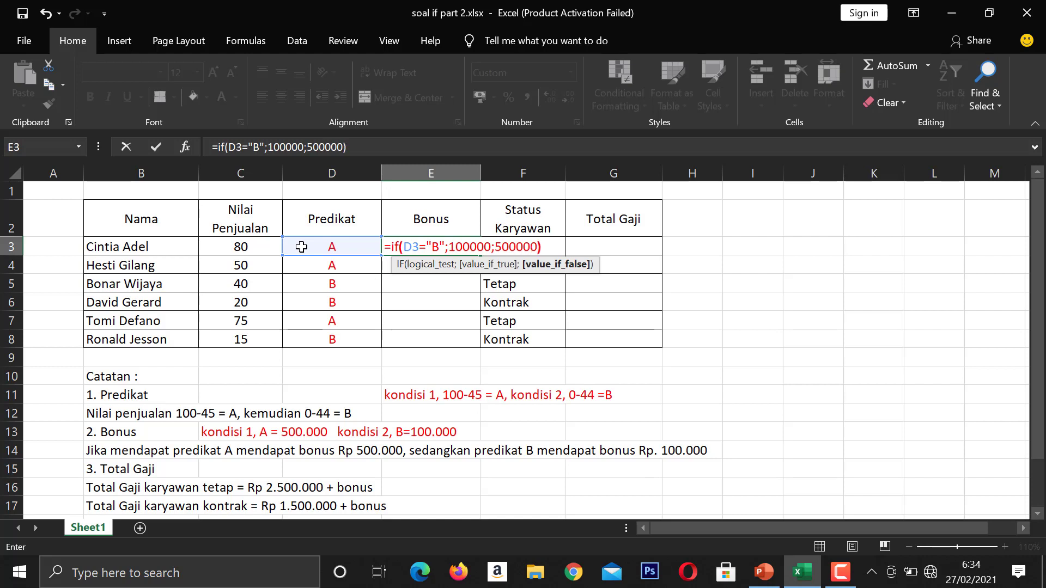
pyautogui.press('Return')
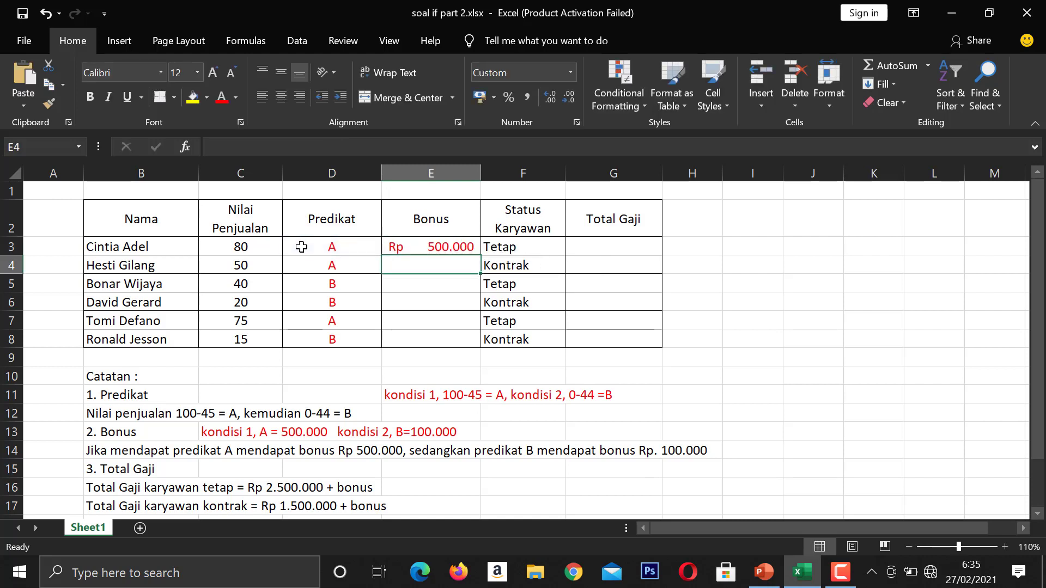
pyautogui.click(441, 247)
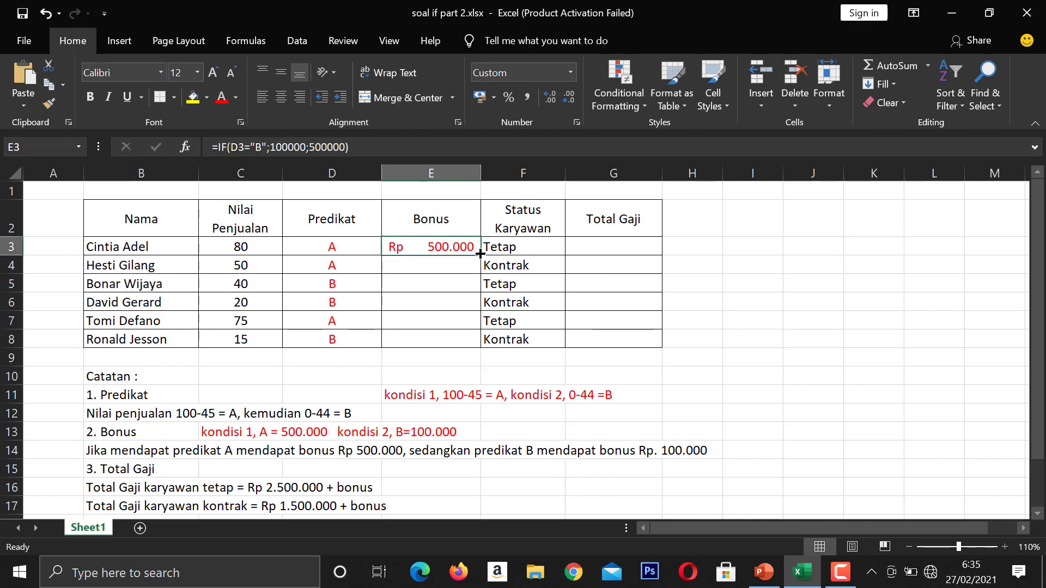
pyautogui.moveTo(480, 256); pyautogui.dragTo(487, 345)
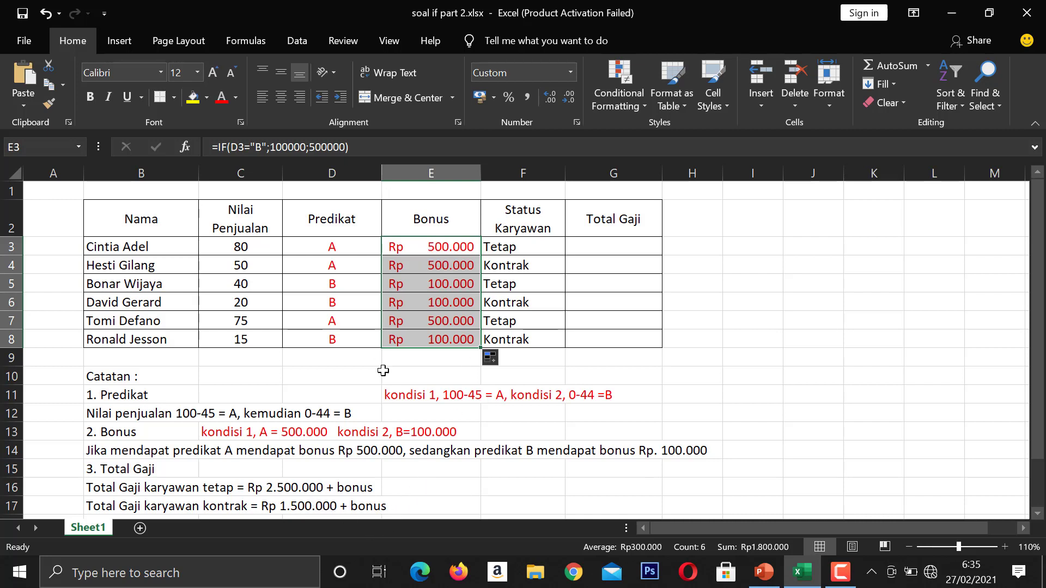
pyautogui.click(392, 501)
pyautogui.click(179, 493)
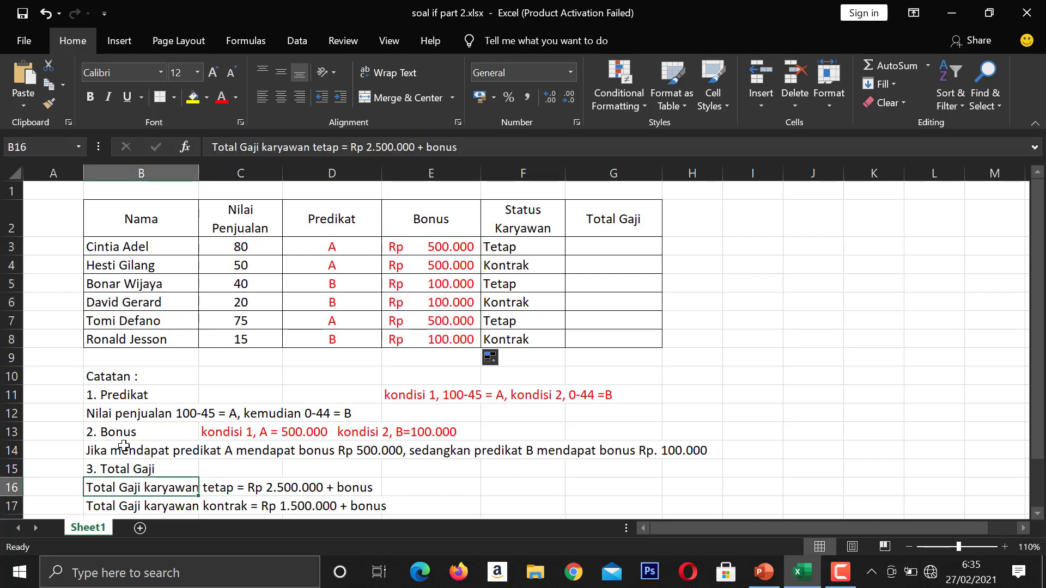
pyautogui.click(235, 97)
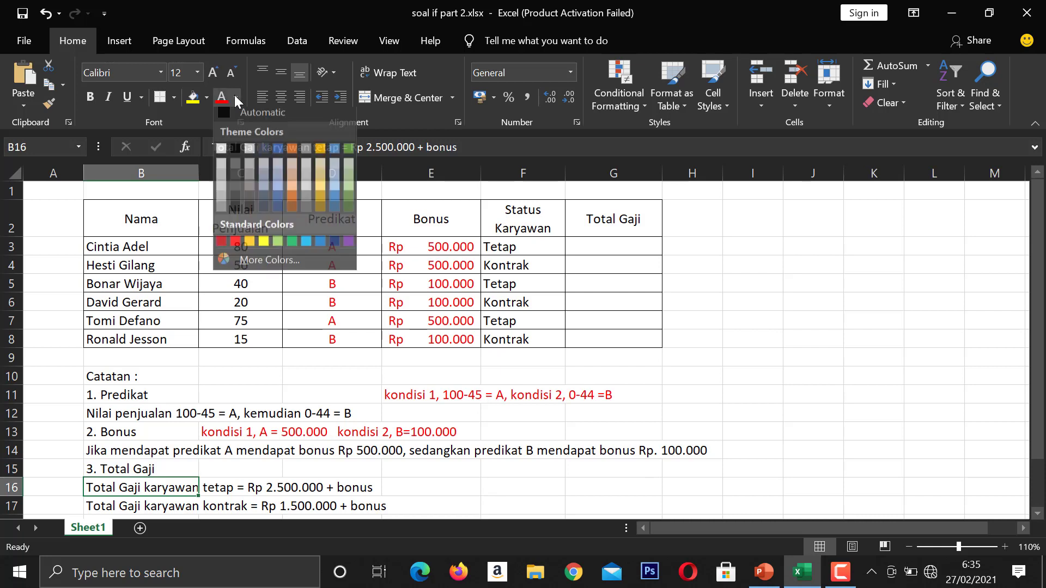
pyautogui.click(239, 246)
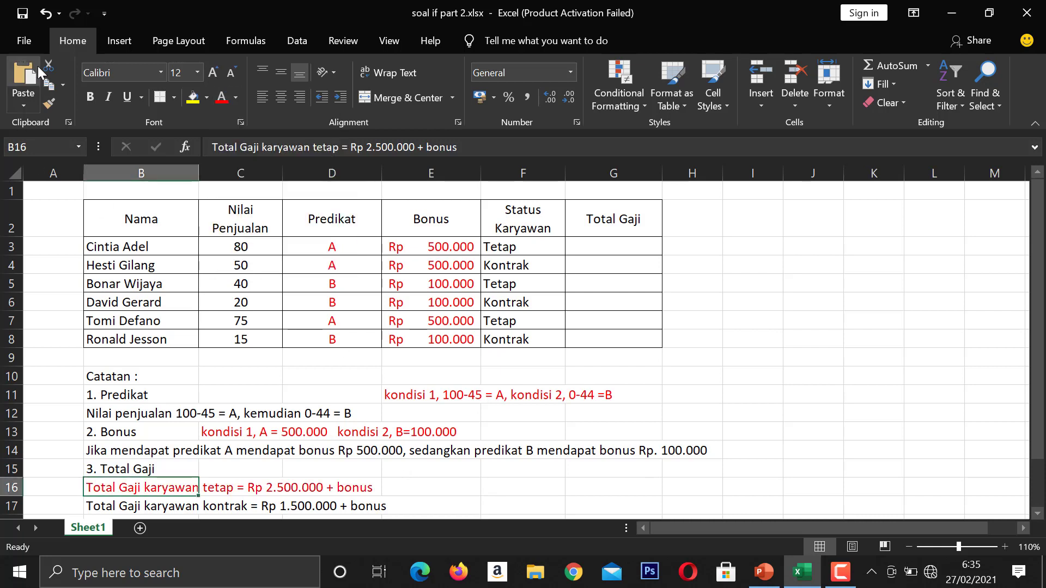
pyautogui.click(46, 13)
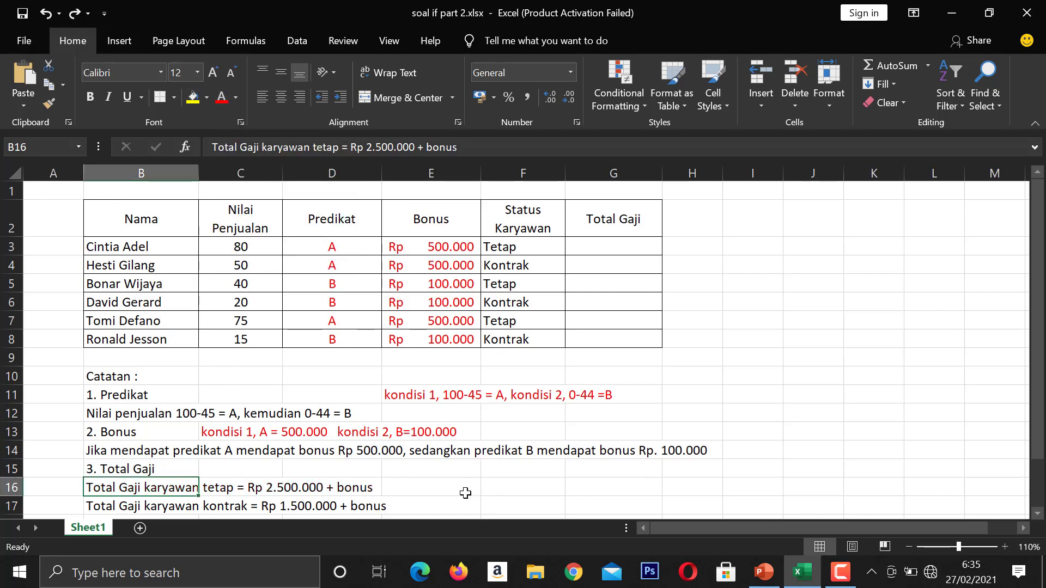
# Step: Set a red font colour in cell E16 and enter "kondisi 1" beside the permanent employees' Total Gaji note
pyautogui.click(443, 483)
pyautogui.click(235, 98)
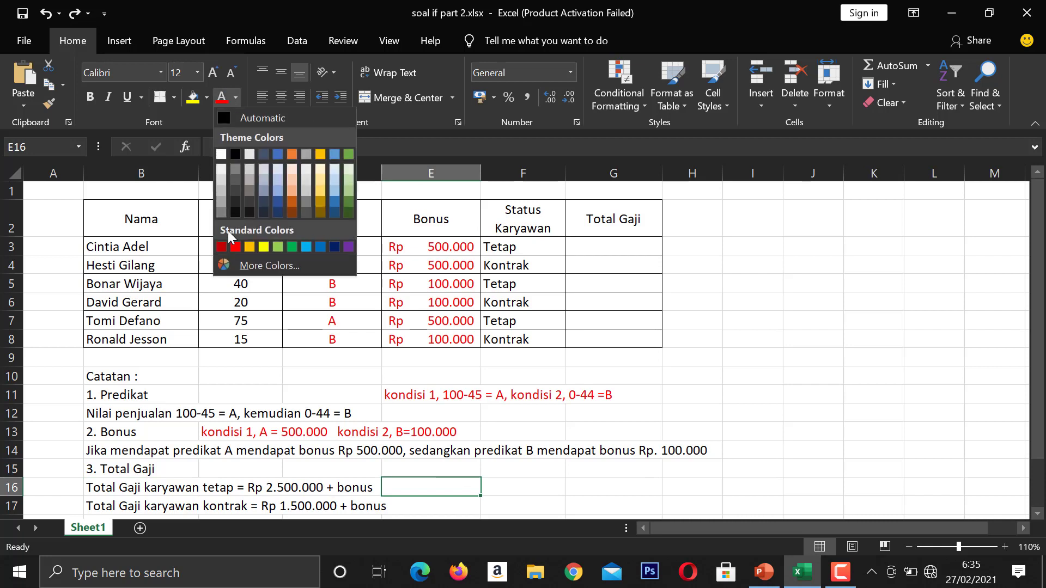
pyautogui.click(228, 246)
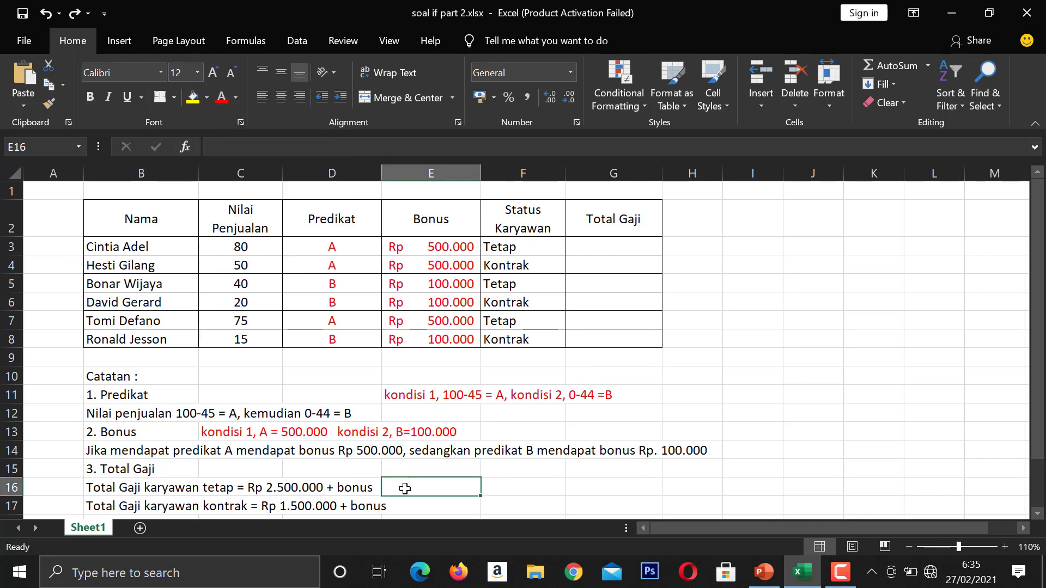
pyautogui.write('ko')
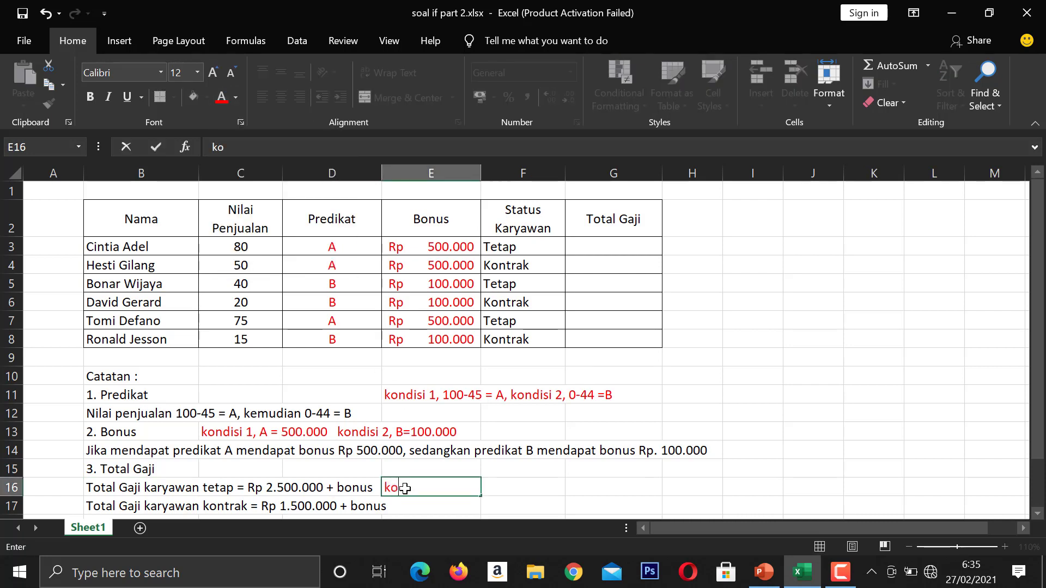
pyautogui.write('ndisi 1')
pyautogui.press('Return')
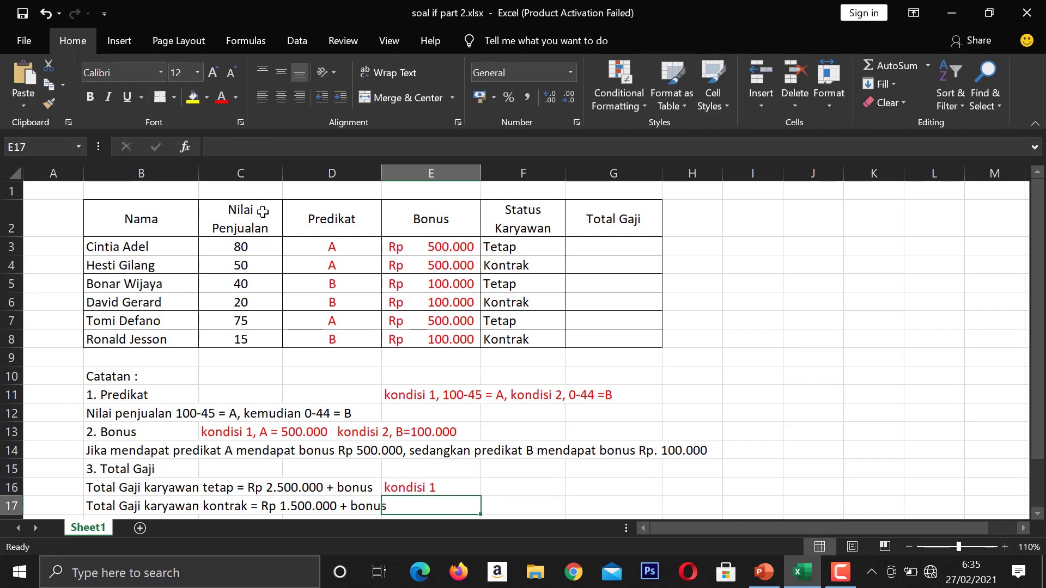
# Step: Set a red font colour in cell E17 and enter "kondisi 2" beside the contract employees' Total Gaji note
pyautogui.click(236, 97)
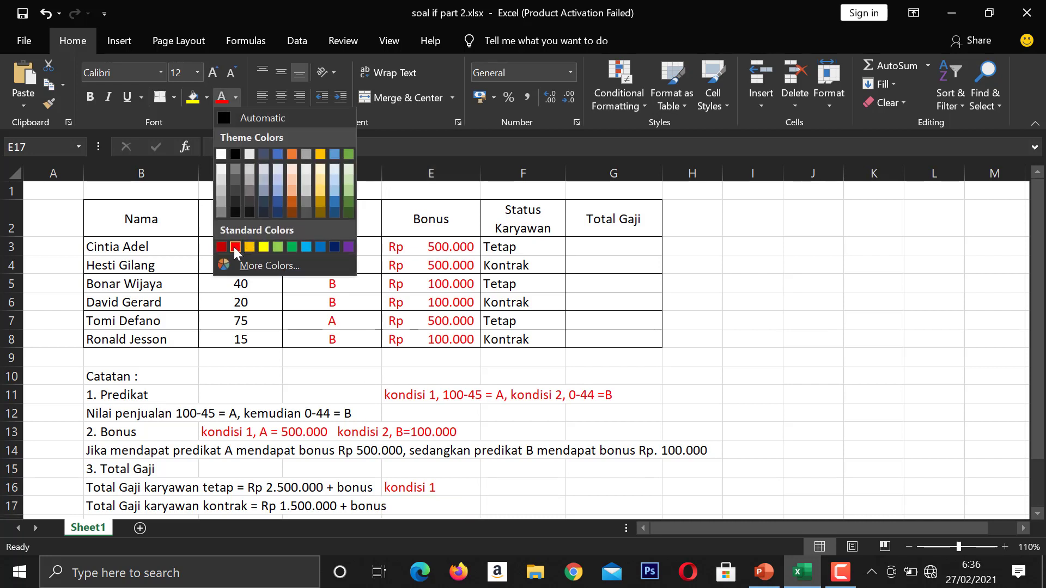
pyautogui.click(233, 246)
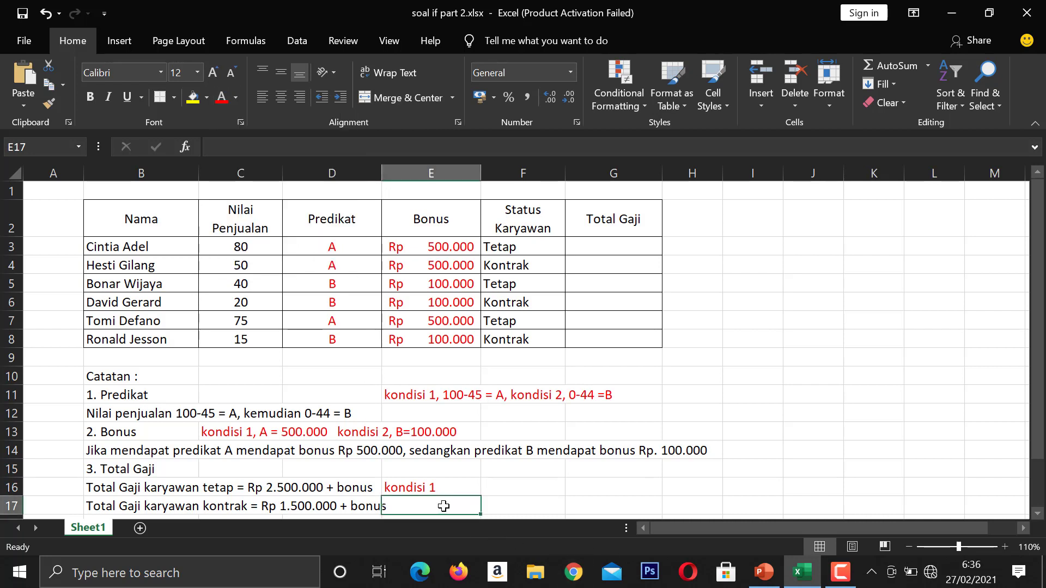
pyautogui.write('kondisi 1')
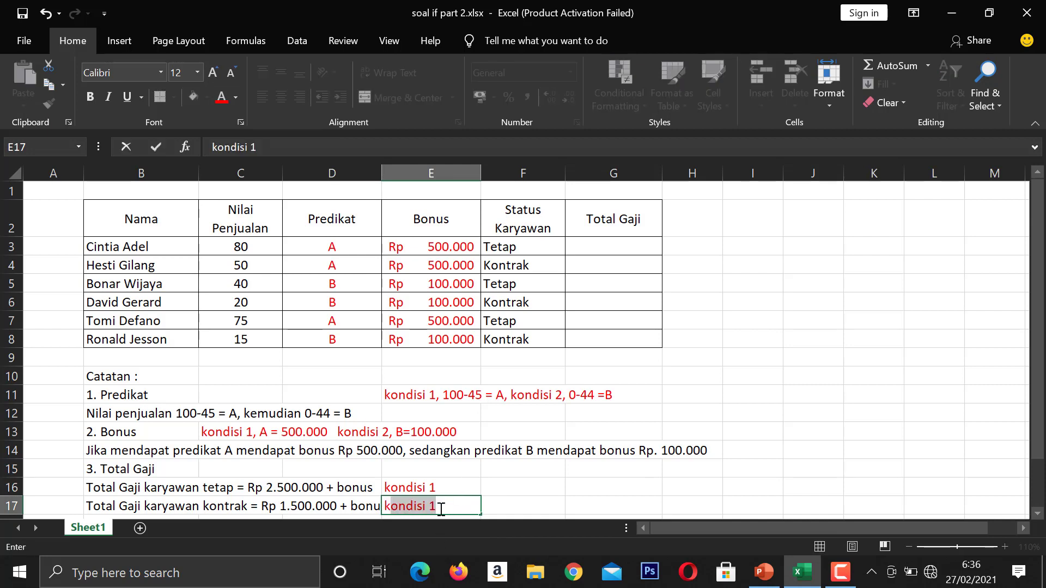
pyautogui.moveTo(446, 507); pyautogui.dragTo(446, 491)
pyautogui.click(463, 506)
pyautogui.press('BackSpace')
pyautogui.write('2')
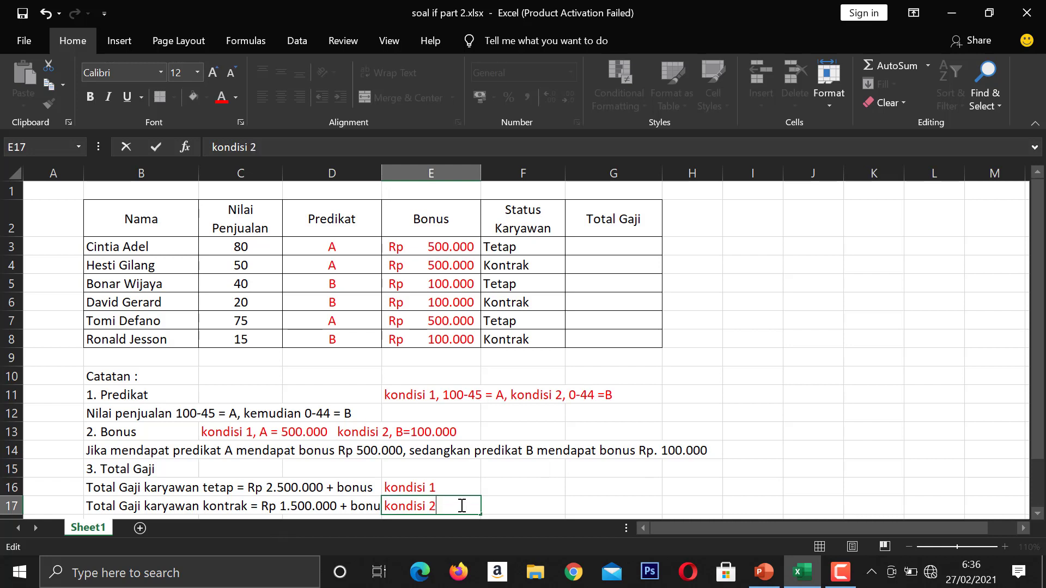
pyautogui.click(513, 484)
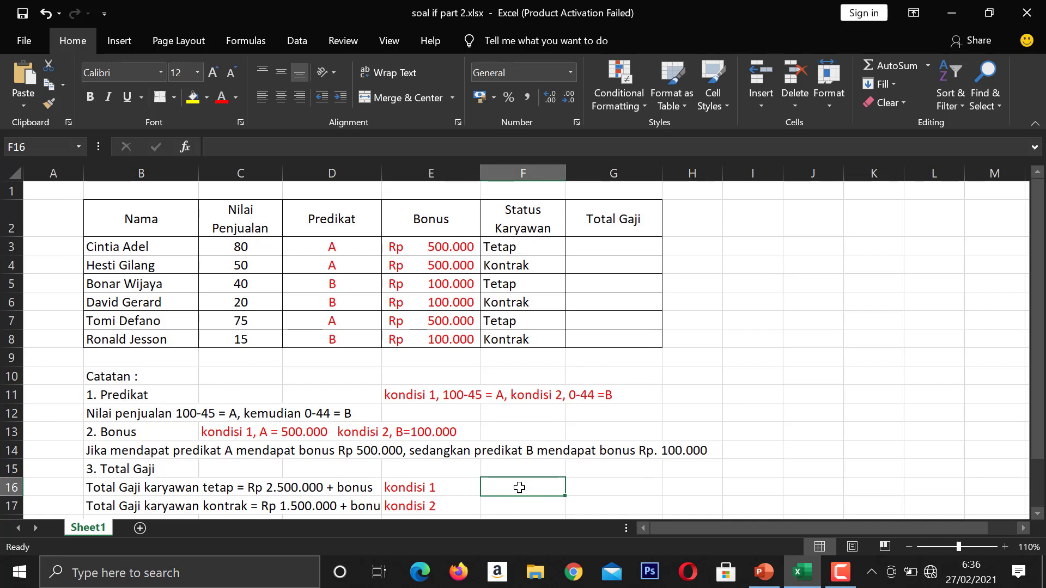
# Step: Enter the formula =IF(F3="Tetap";2500000+E3;1500000+E3) in cell G3 of the Total Gaji column
pyautogui.click(597, 249)
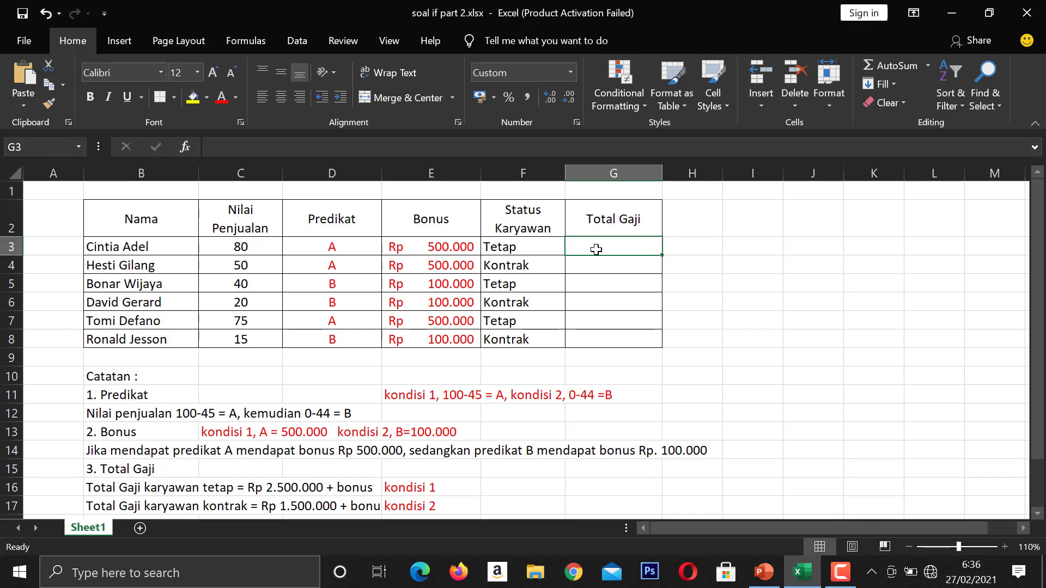
pyautogui.write('=')
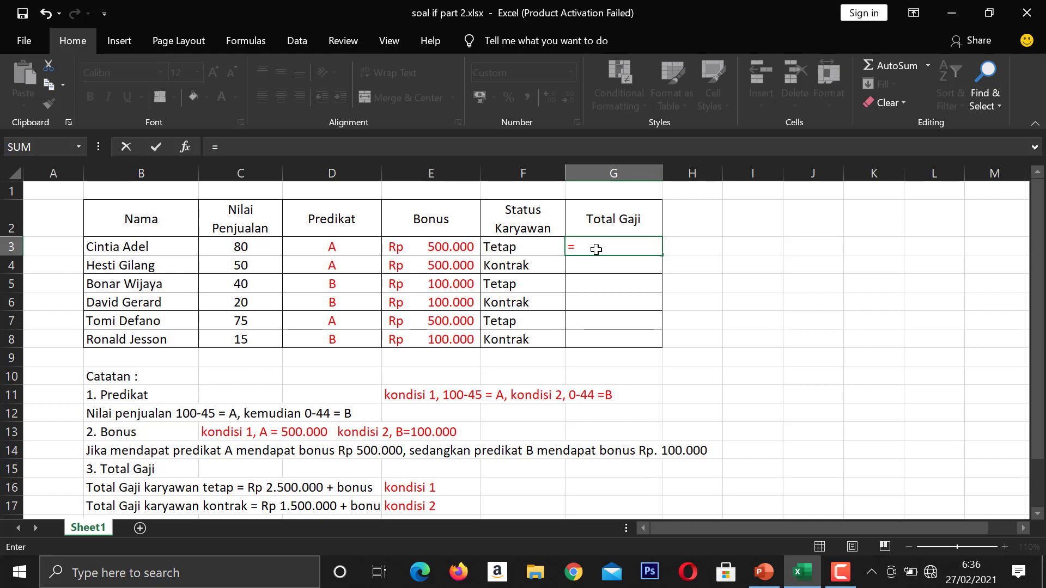
pyautogui.write('if')
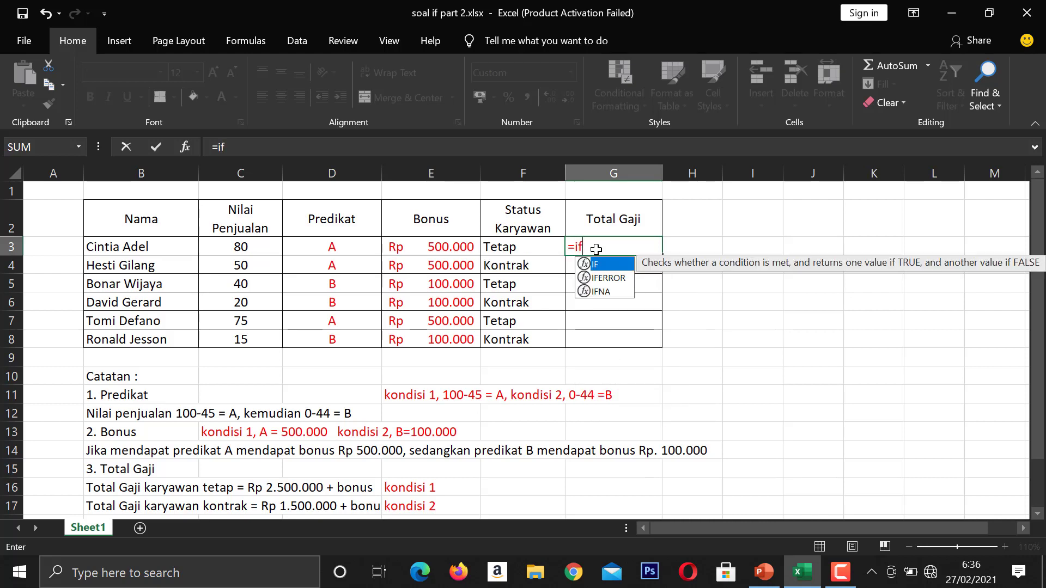
pyautogui.write('(')
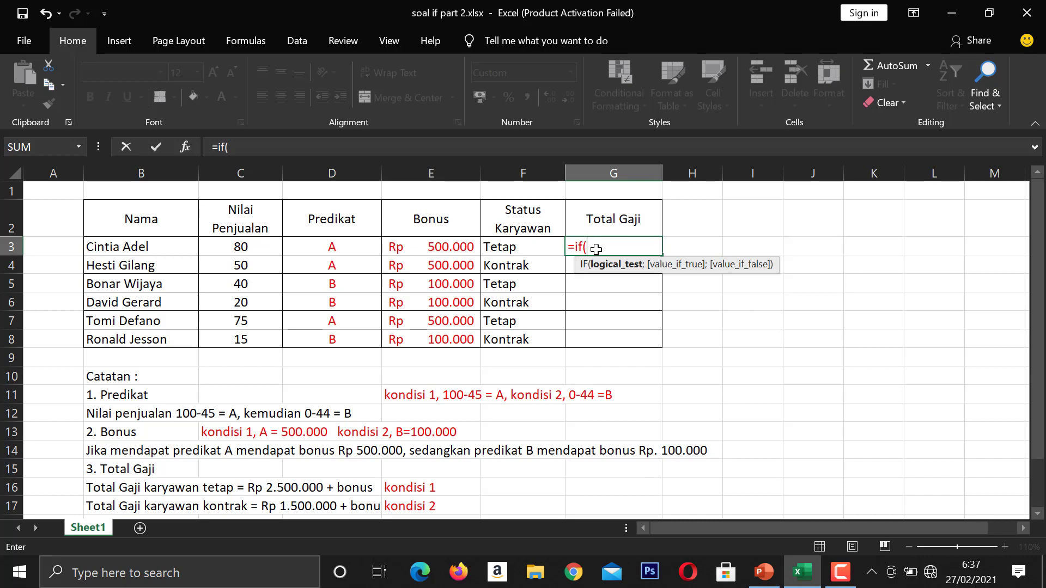
pyautogui.click(527, 249)
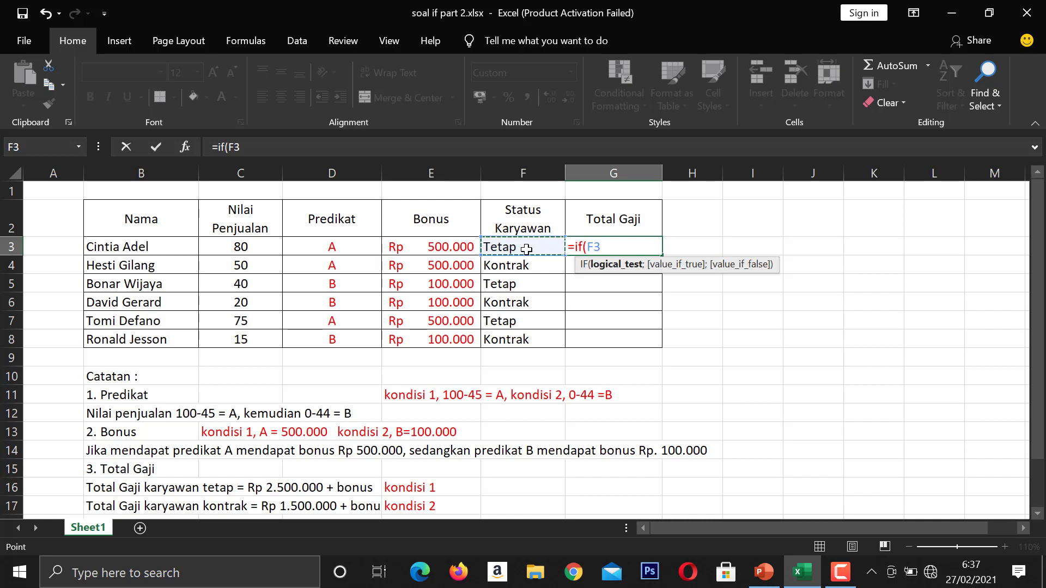
pyautogui.write('=')
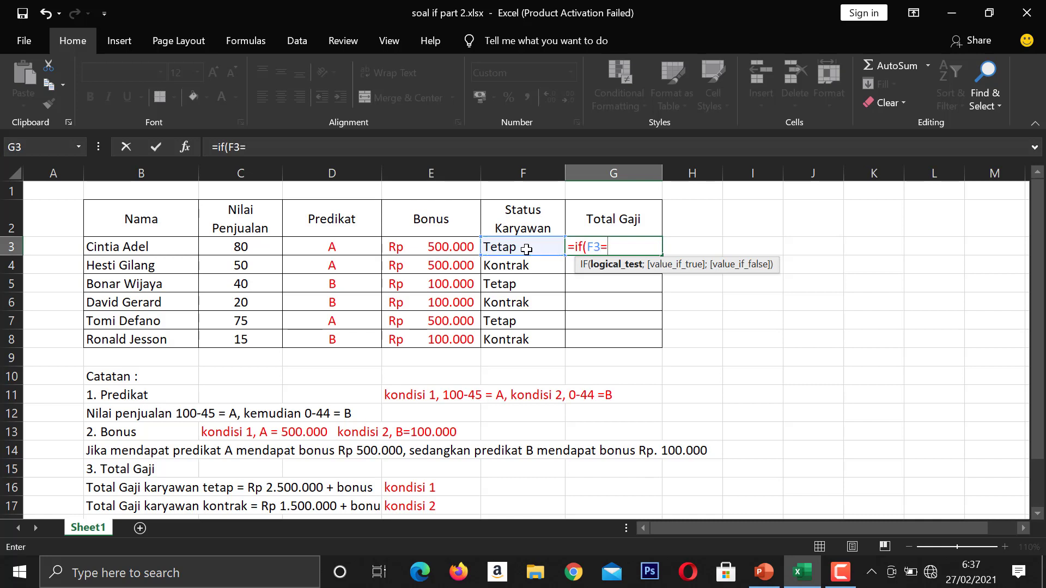
pyautogui.write('"Tetap')
pyautogui.write('";')
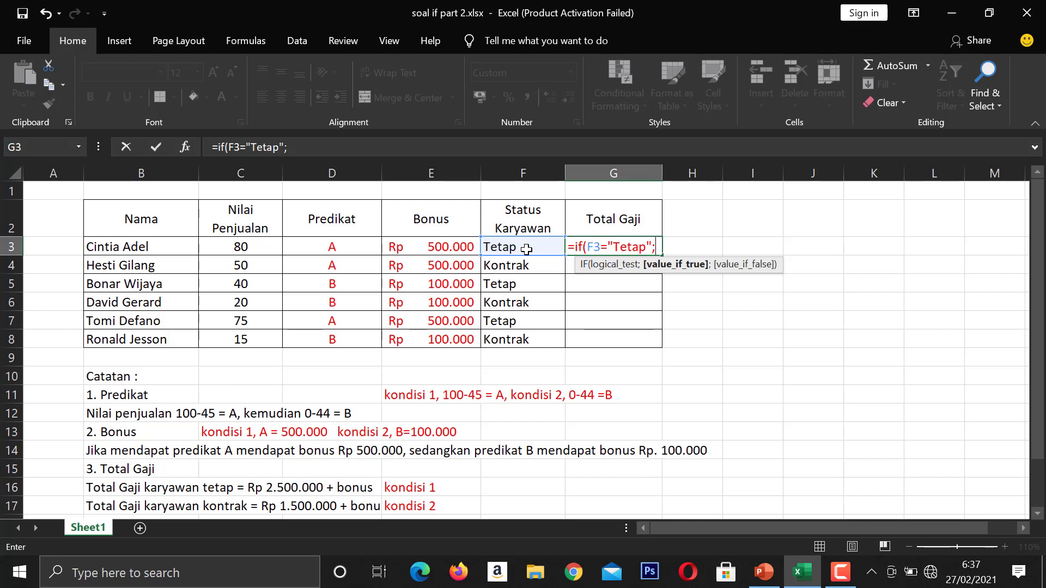
pyautogui.write('2500000')
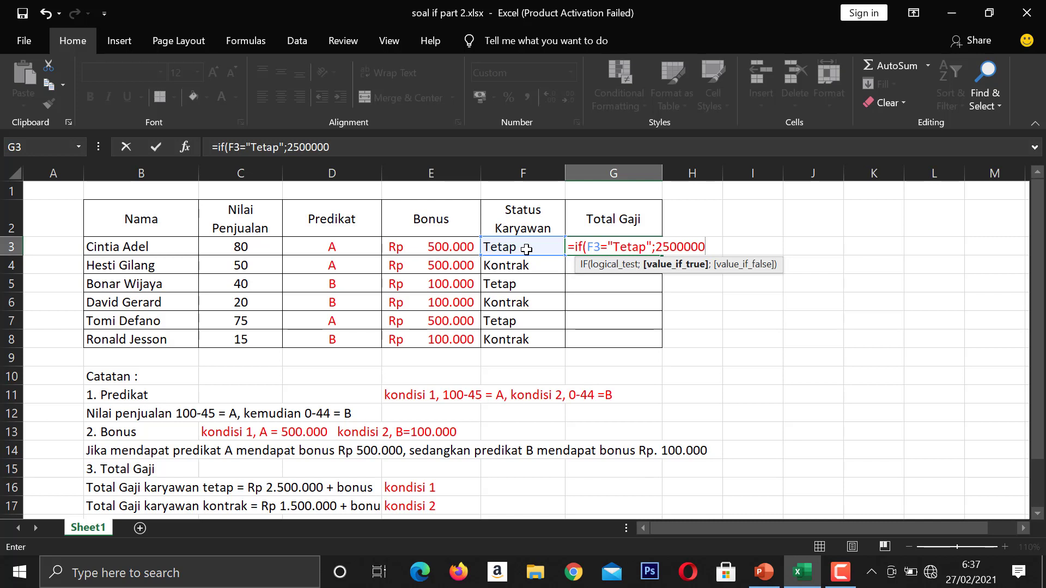
pyautogui.write('+')
pyautogui.click(441, 247)
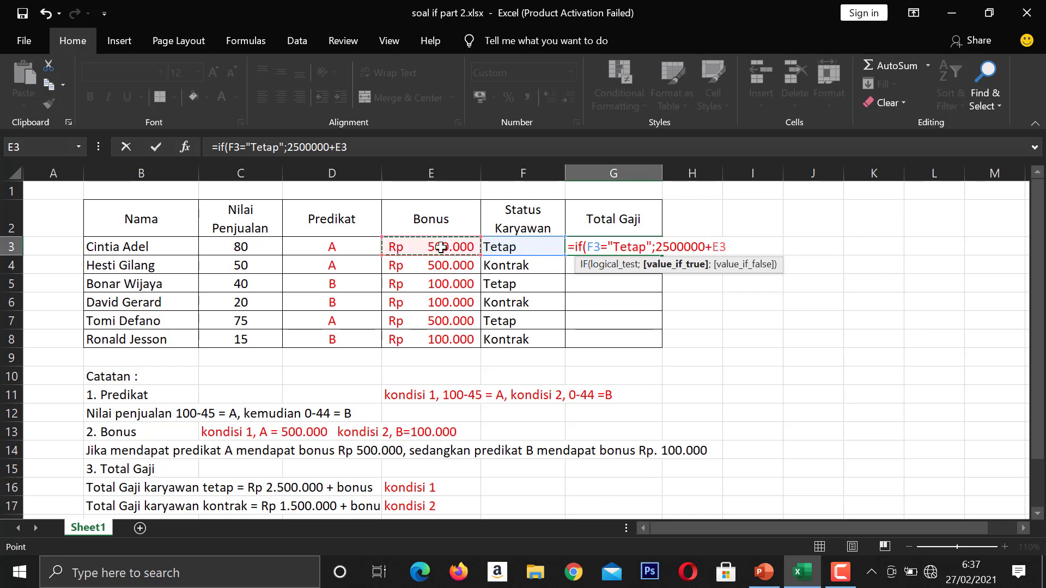
pyautogui.write(';')
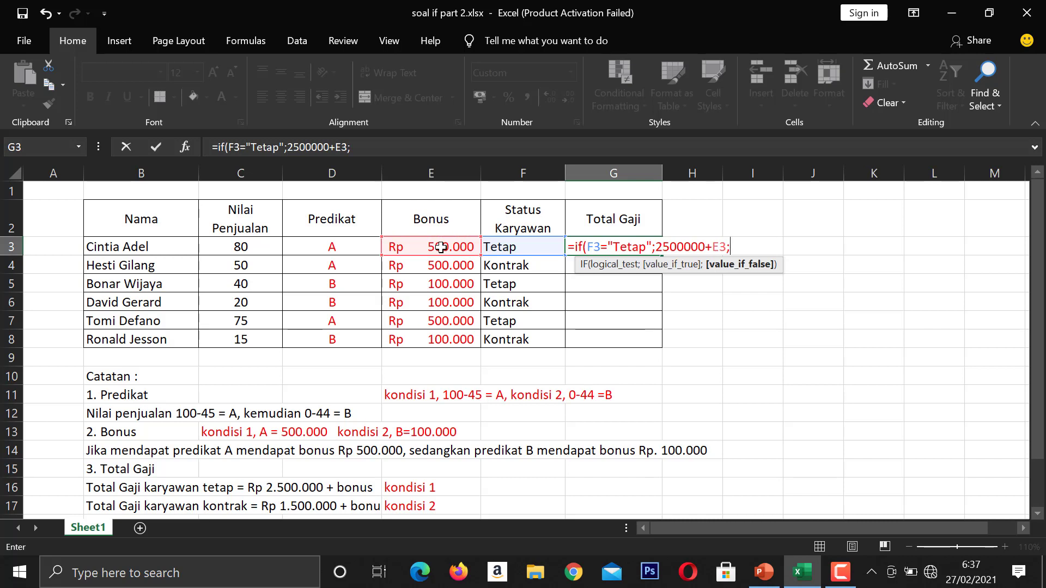
pyautogui.write('15000')
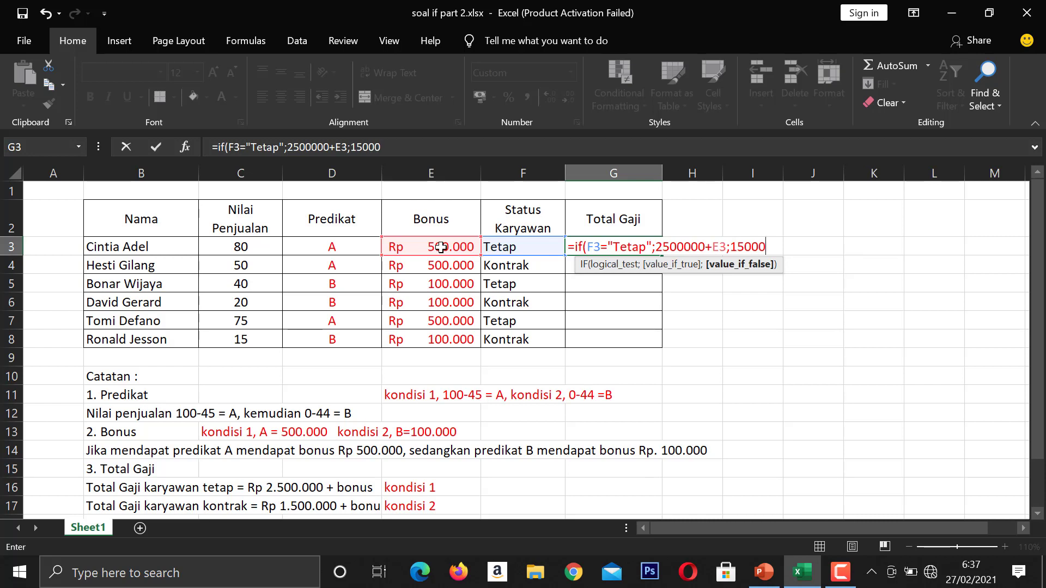
pyautogui.write('00+')
pyautogui.click(400, 249)
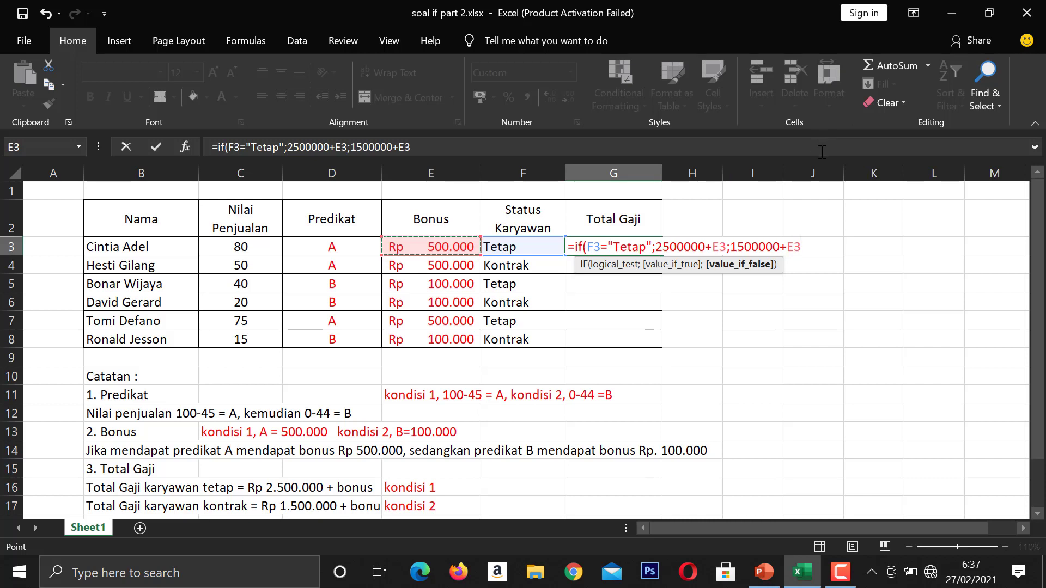
pyautogui.write(')')
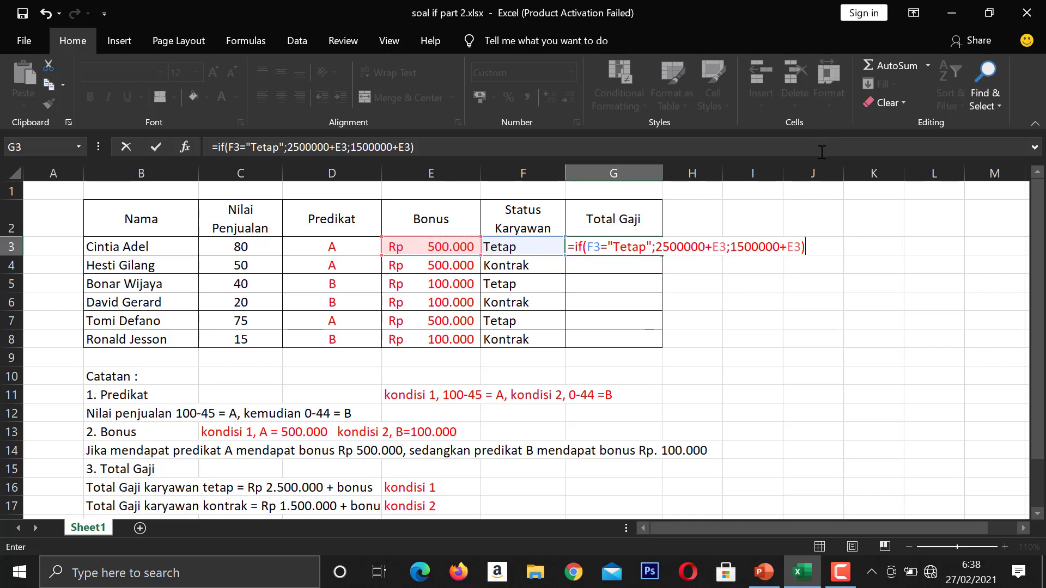
pyautogui.press('Return')
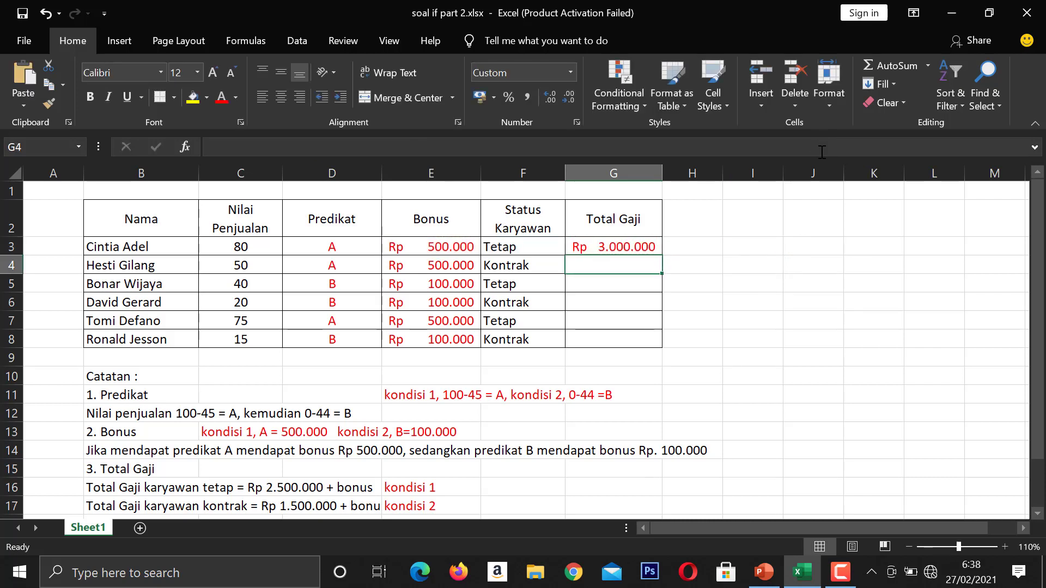
# Step: Fill the Total Gaji formula from cell G3 down to G8 and clear the contents of G3:G8 again
pyautogui.click(628, 243)
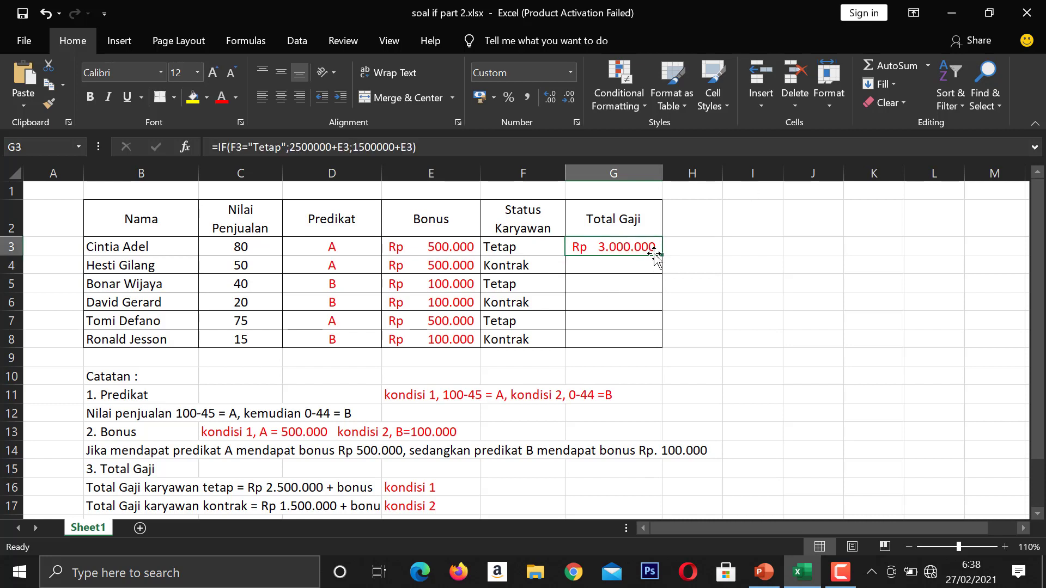
pyautogui.moveTo(662, 254); pyautogui.dragTo(661, 346)
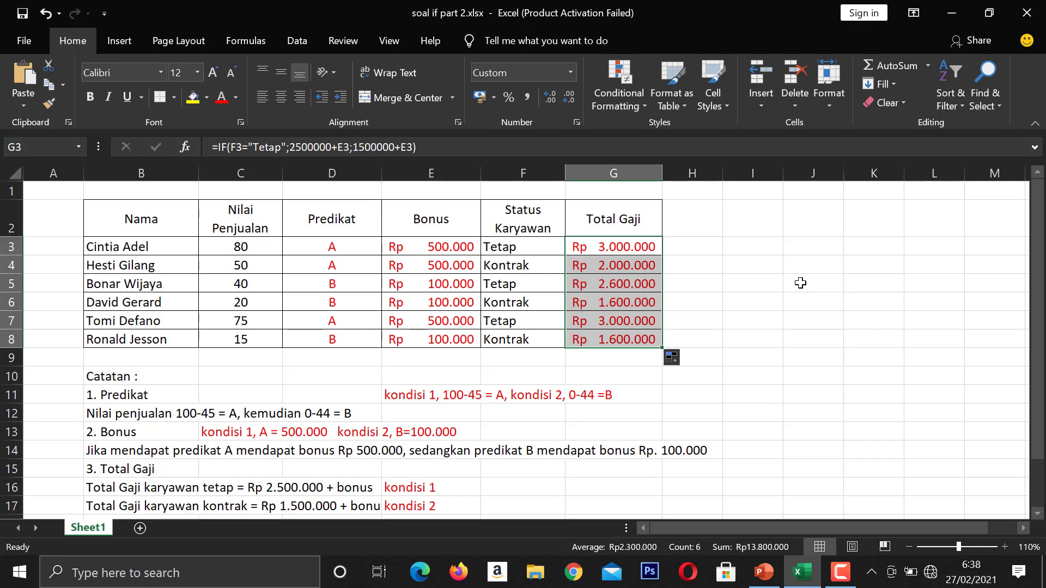
pyautogui.click(744, 287)
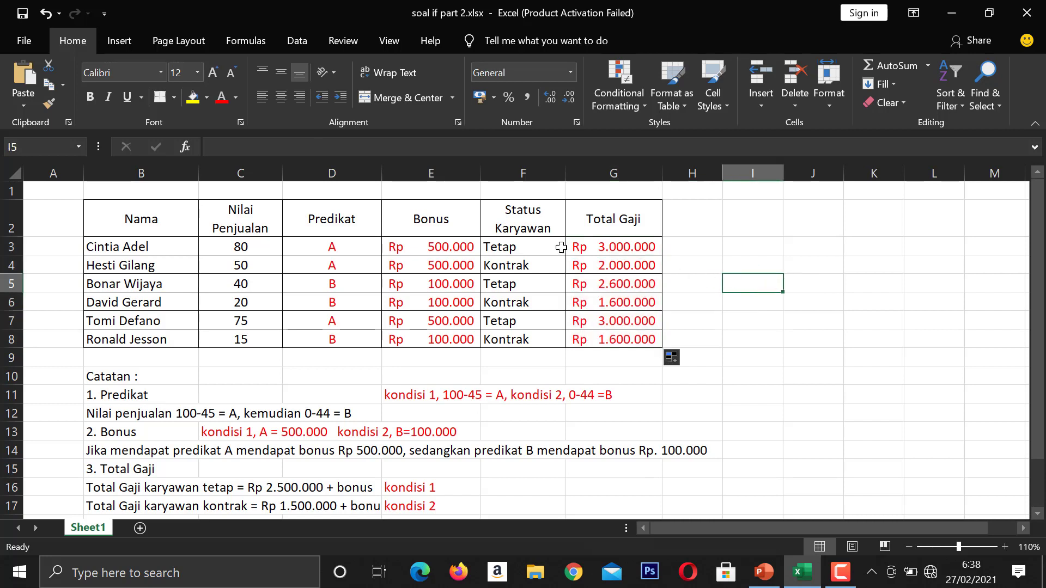
pyautogui.moveTo(616, 248); pyautogui.dragTo(629, 336)
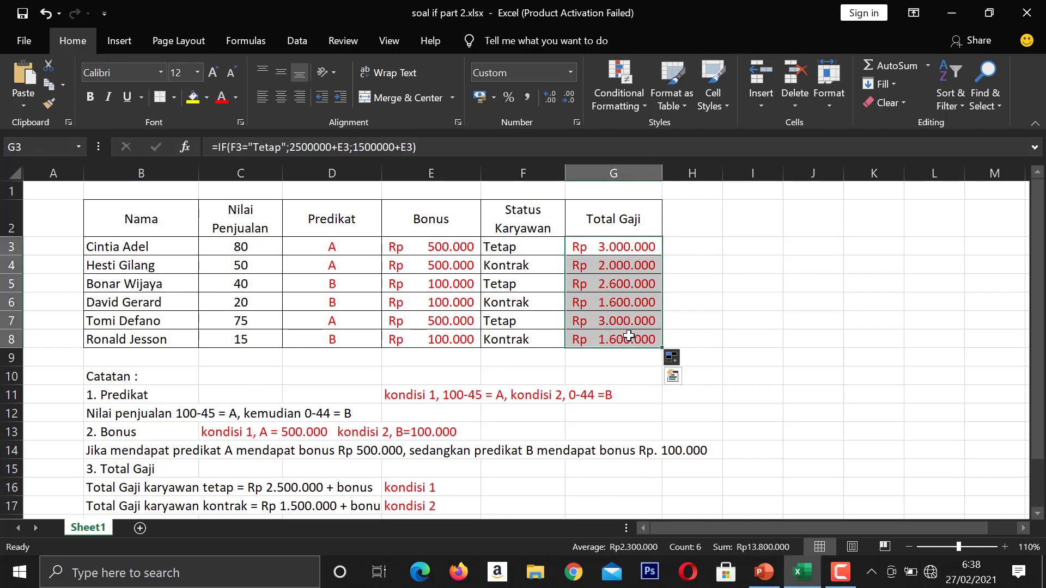
# Step: Enter the formula =IF(F3="Kontrak";1500000+E3;2500000+E3) in cell G3 and fill it down the Total Gaji column to G8
pyautogui.click(590, 247)
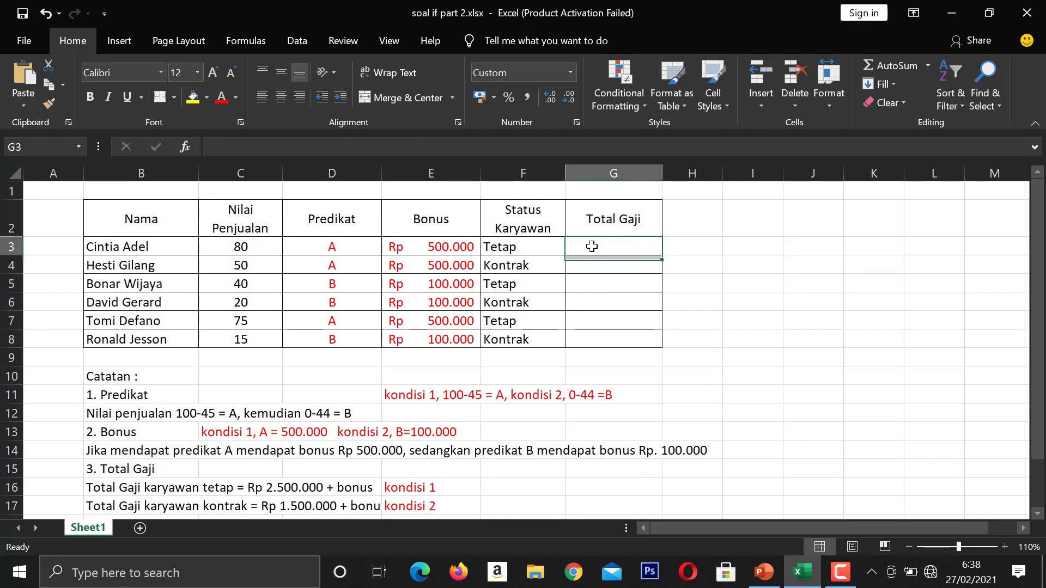
pyautogui.doubleClick(591, 246)
pyautogui.write('=if')
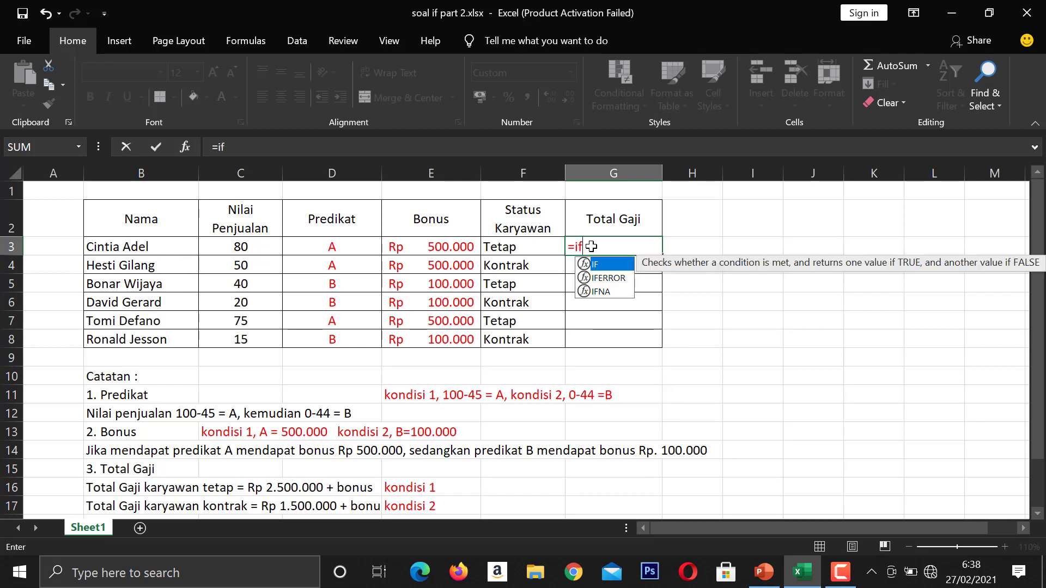
pyautogui.write('(')
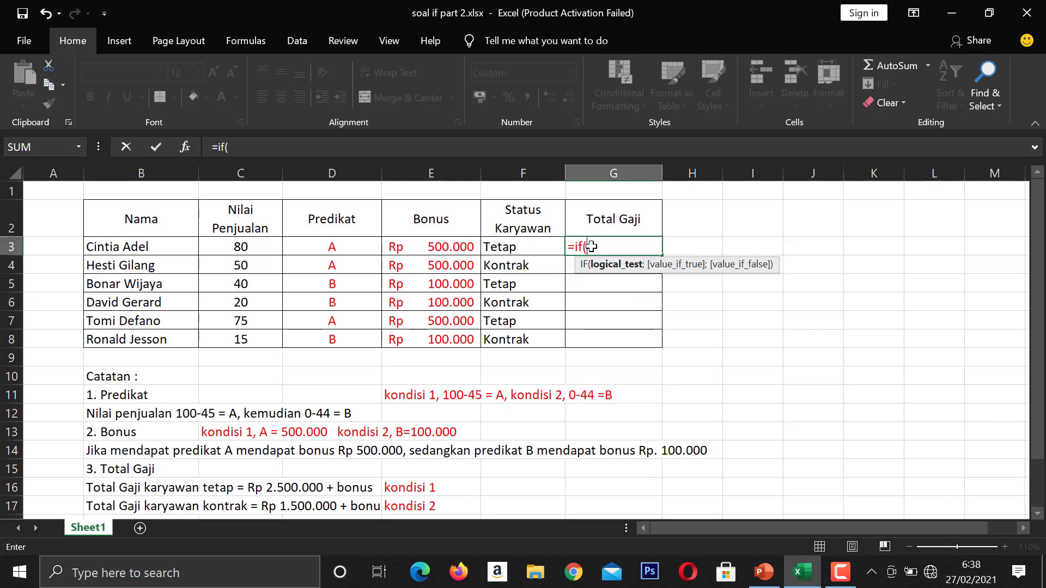
pyautogui.click(548, 245)
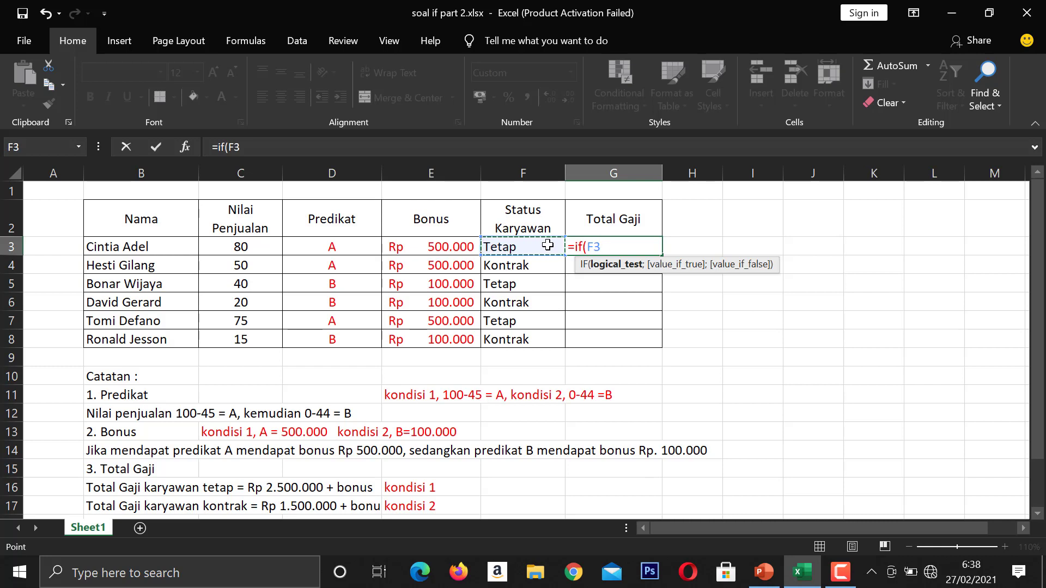
pyautogui.write('=')
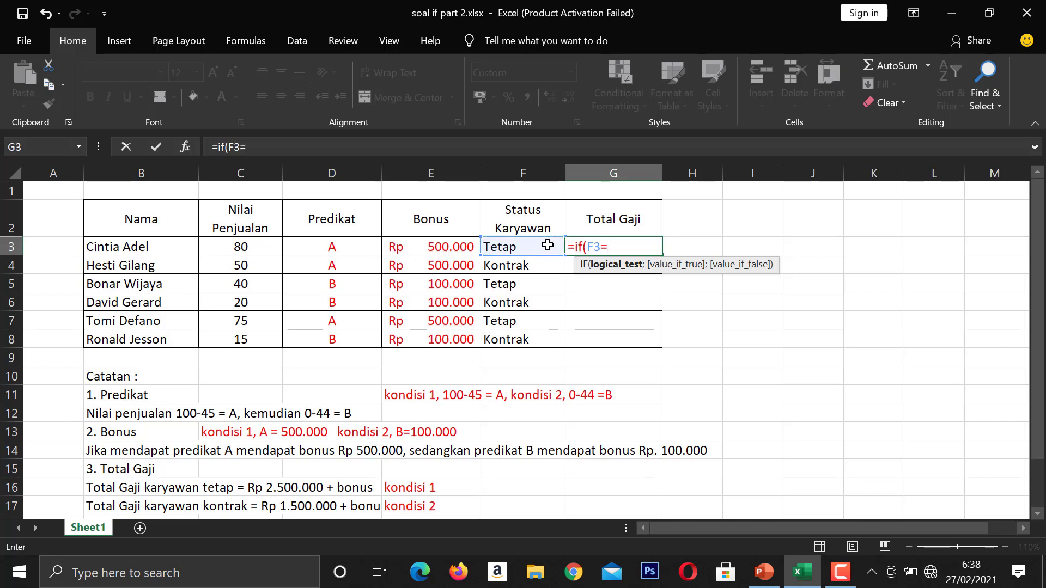
pyautogui.write('"Kontrak"')
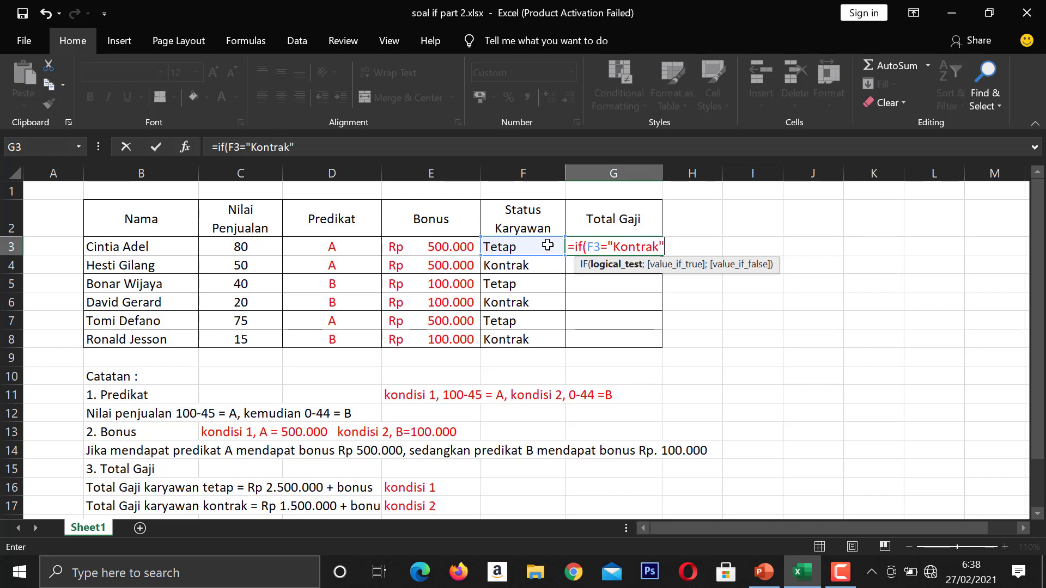
pyautogui.write(';')
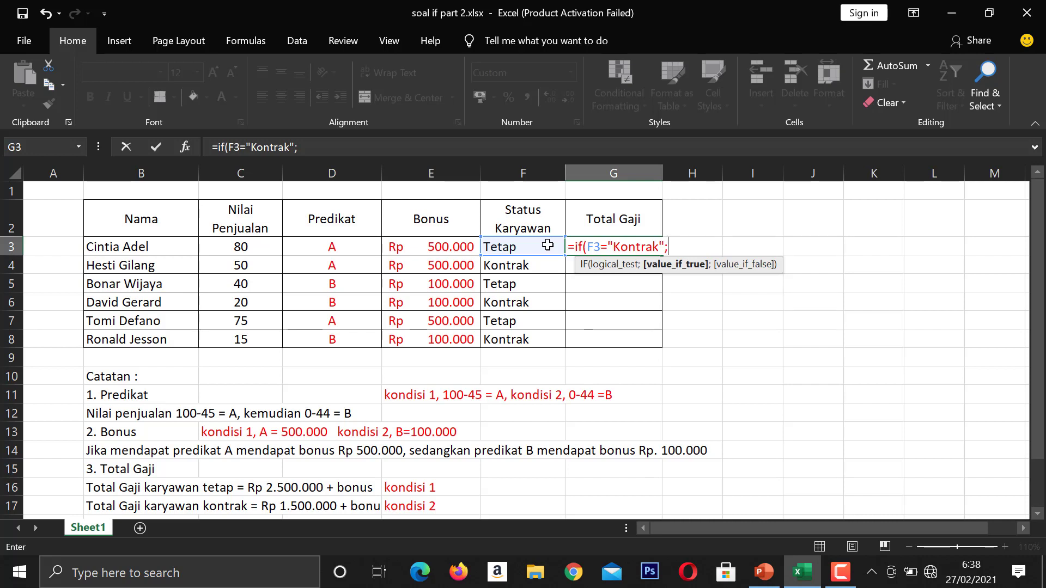
pyautogui.write('150000')
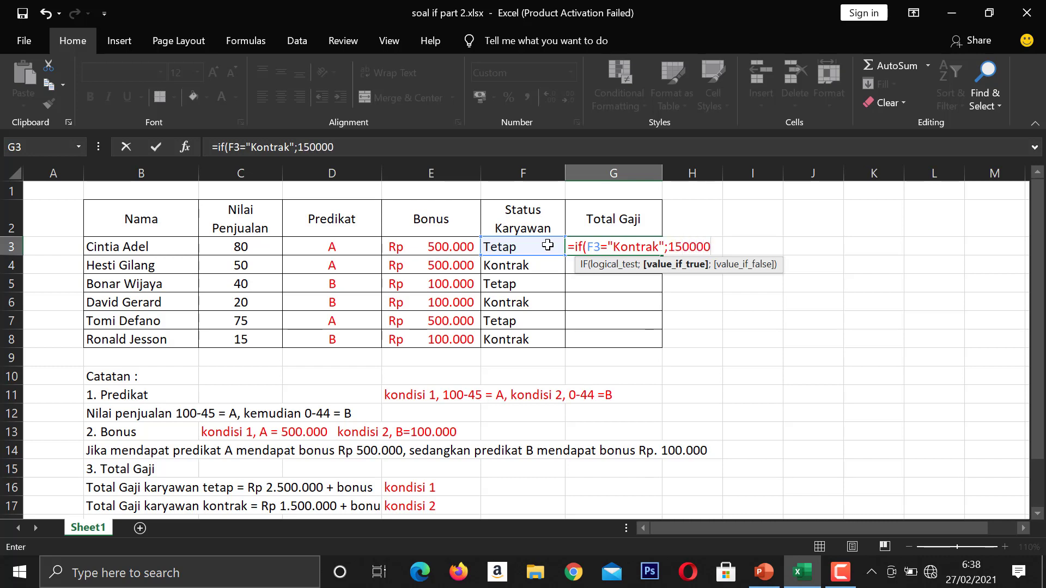
pyautogui.write('0;')
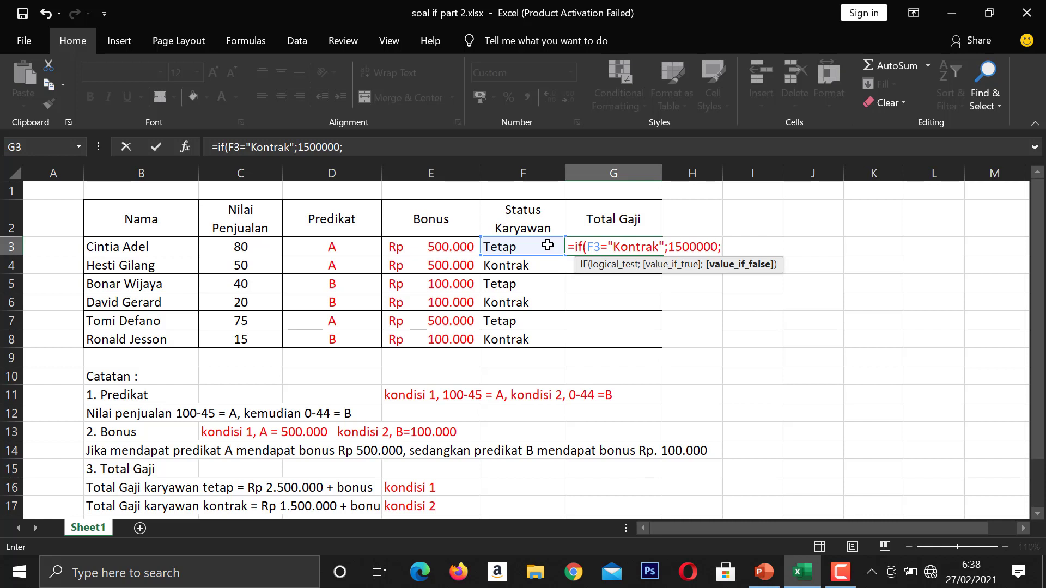
pyautogui.press('BackSpace')
pyautogui.write('+')
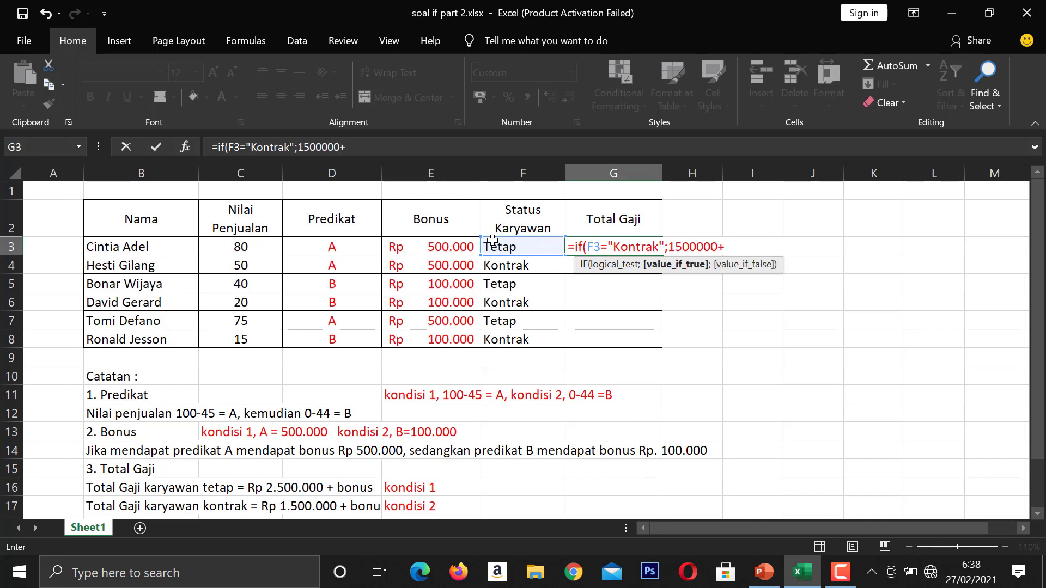
pyautogui.click(453, 248)
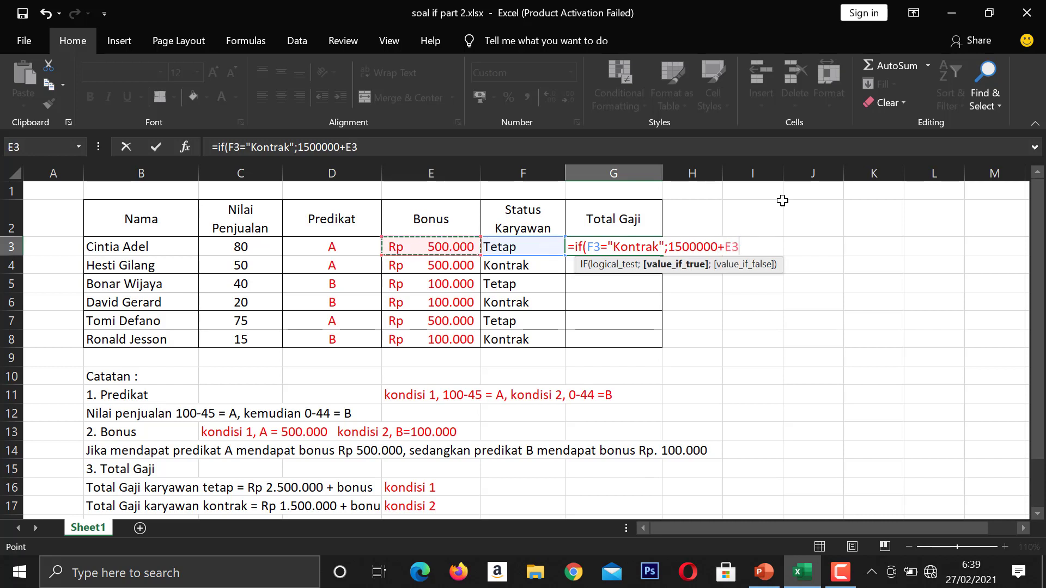
pyautogui.write(';')
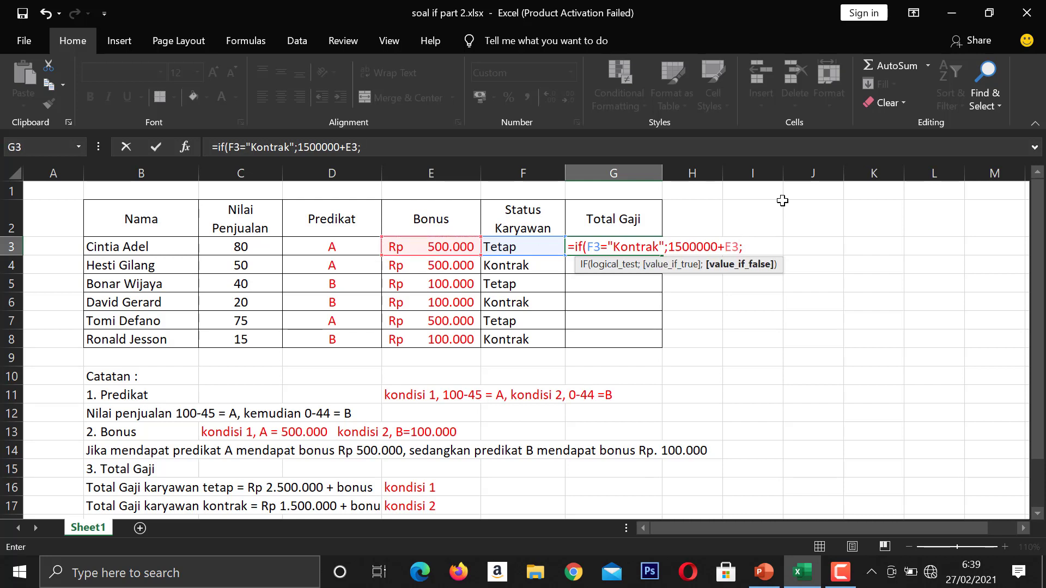
pyautogui.write('2500000+')
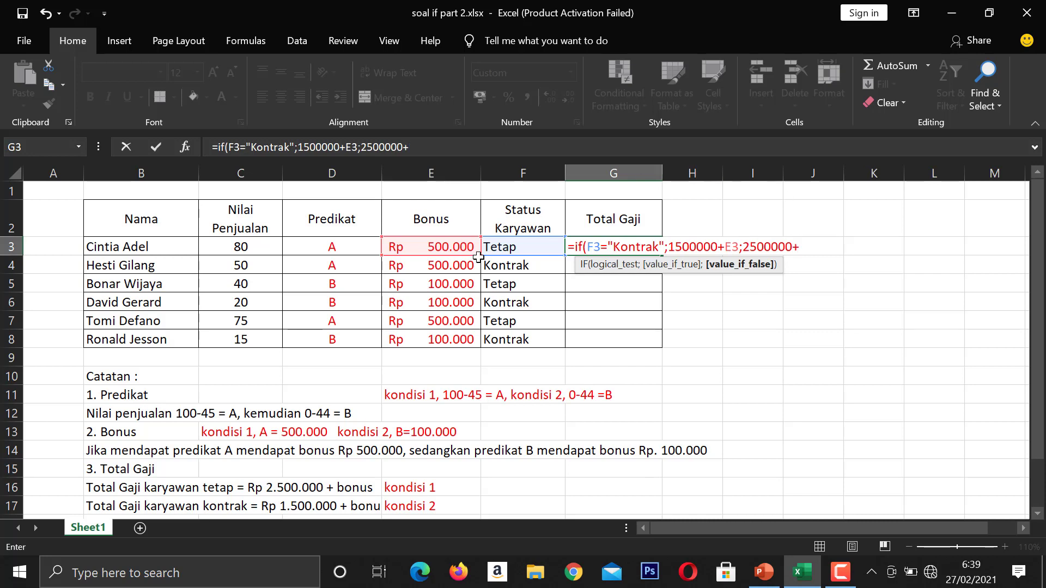
pyautogui.click(426, 241)
pyautogui.write(')')
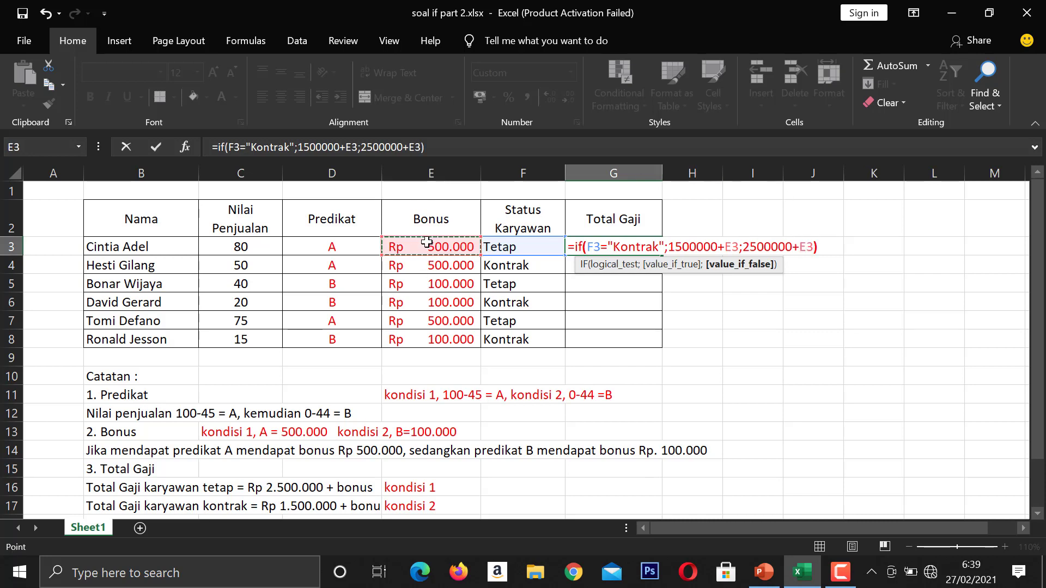
pyautogui.press('Return')
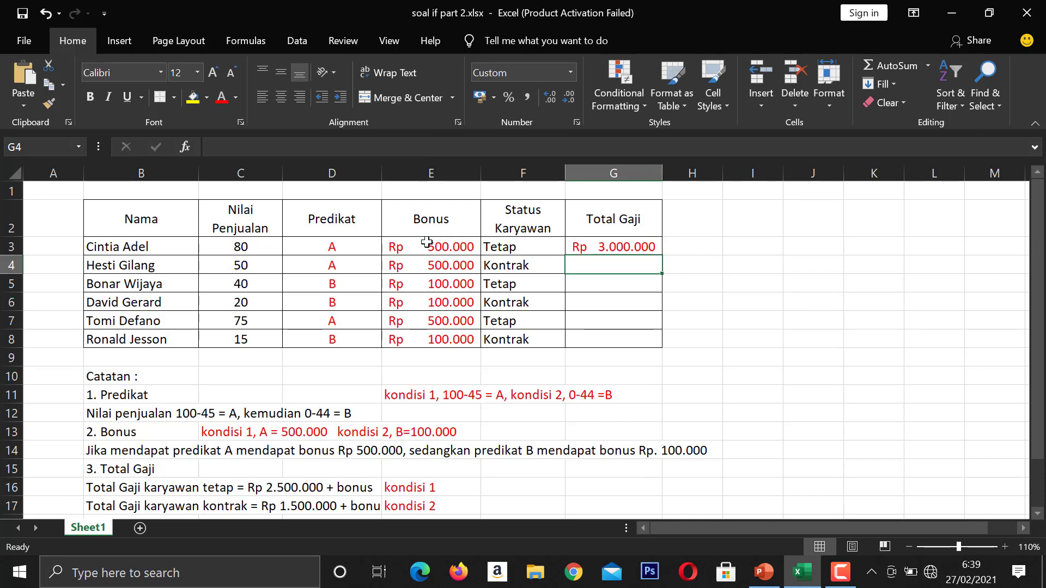
pyautogui.click(605, 245)
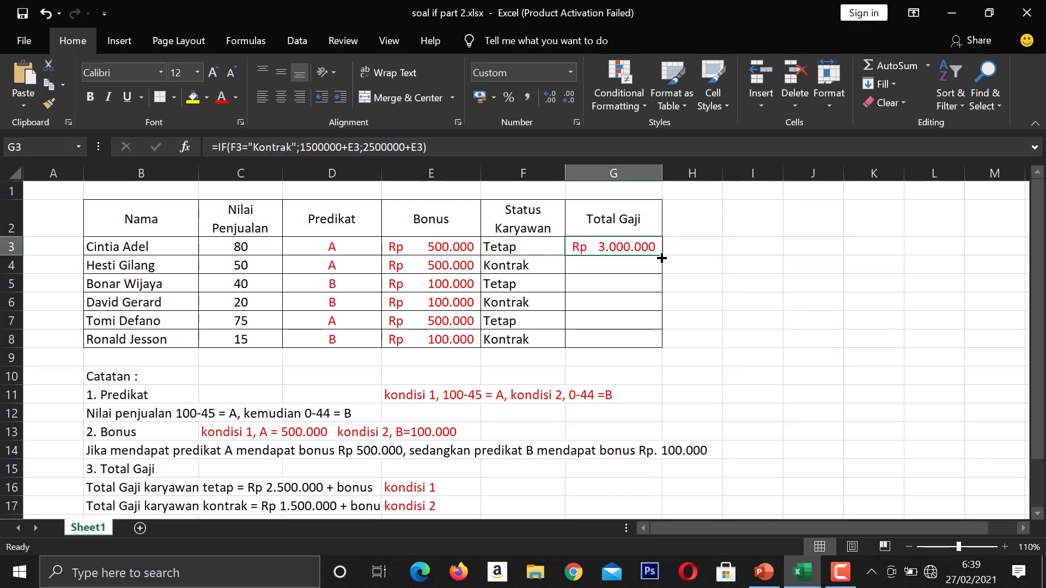
pyautogui.moveTo(661, 255); pyautogui.dragTo(666, 351)
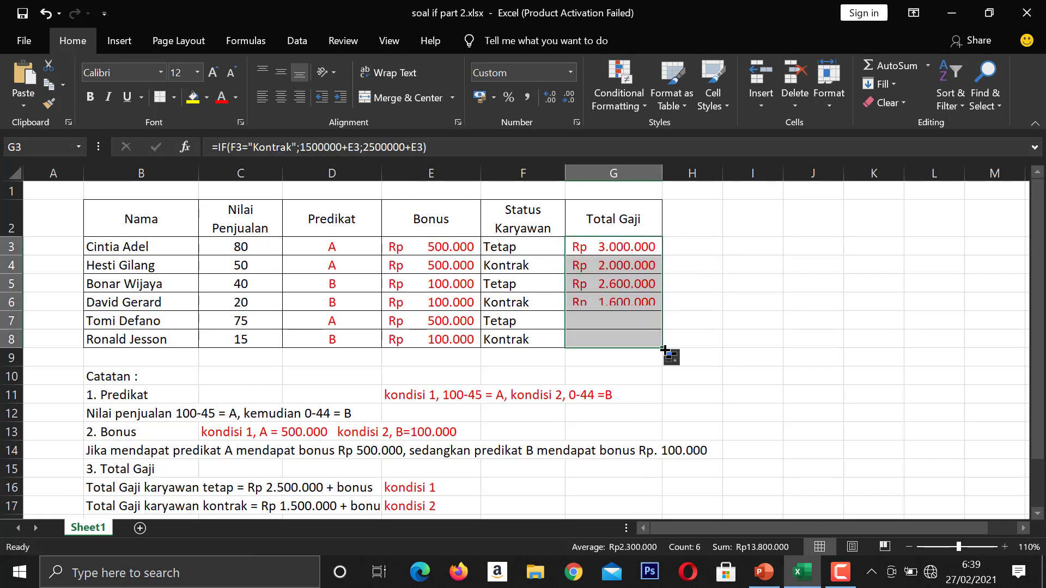
# Step: Apply the Accounting number format to the Total Gaji cells G3:G8 and switch the same cells to General
pyautogui.click(613, 242)
pyautogui.moveTo(614, 243); pyautogui.dragTo(613, 338)
pyautogui.click(571, 72)
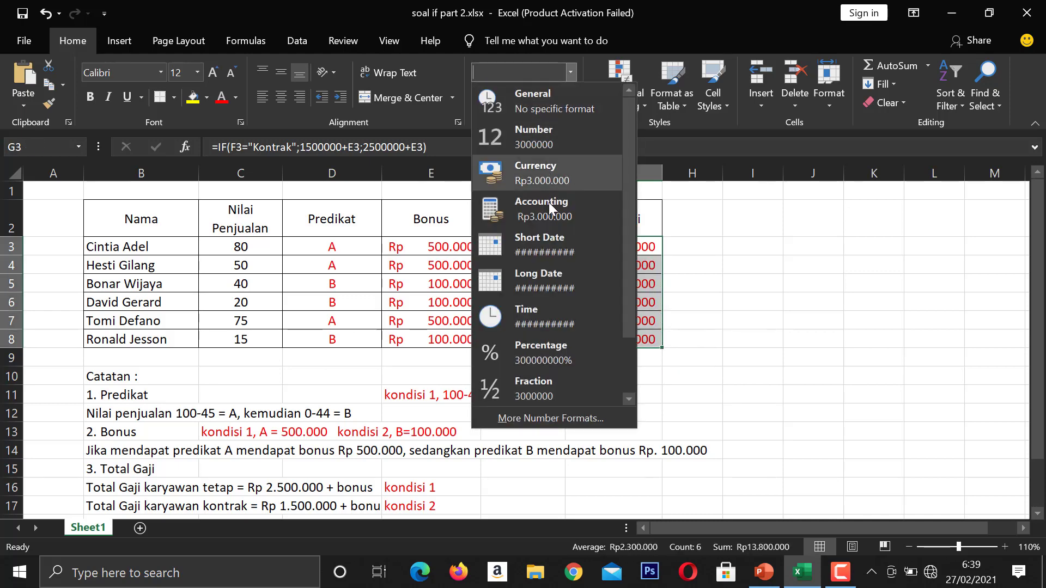
pyautogui.click(550, 223)
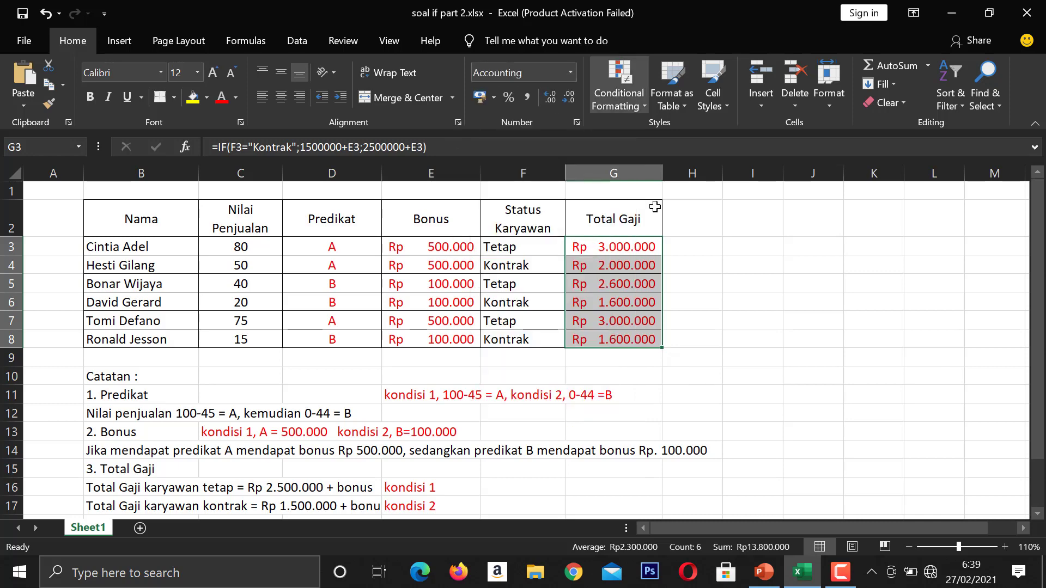
pyautogui.click(569, 70)
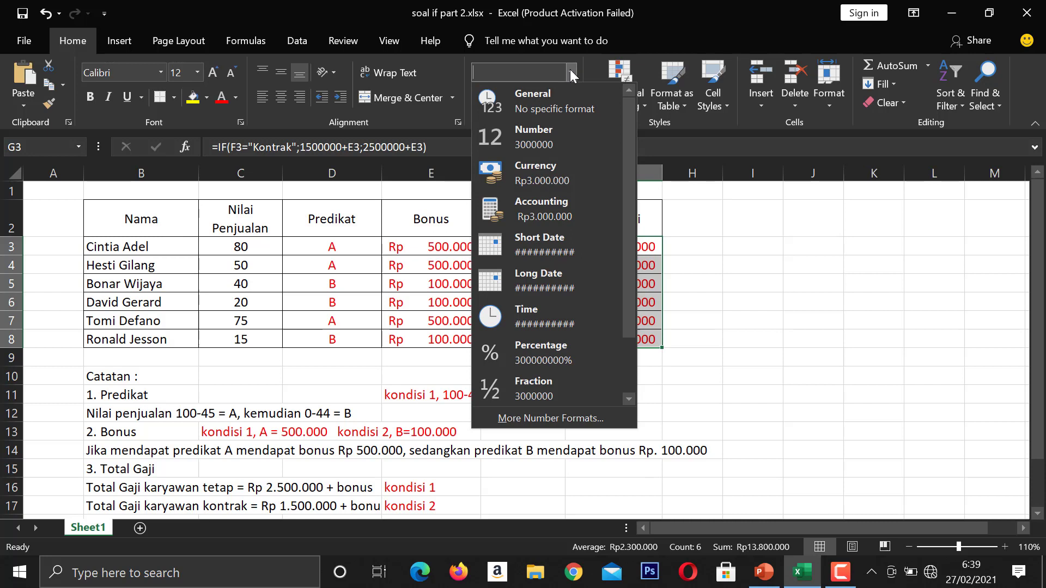
pyautogui.click(554, 109)
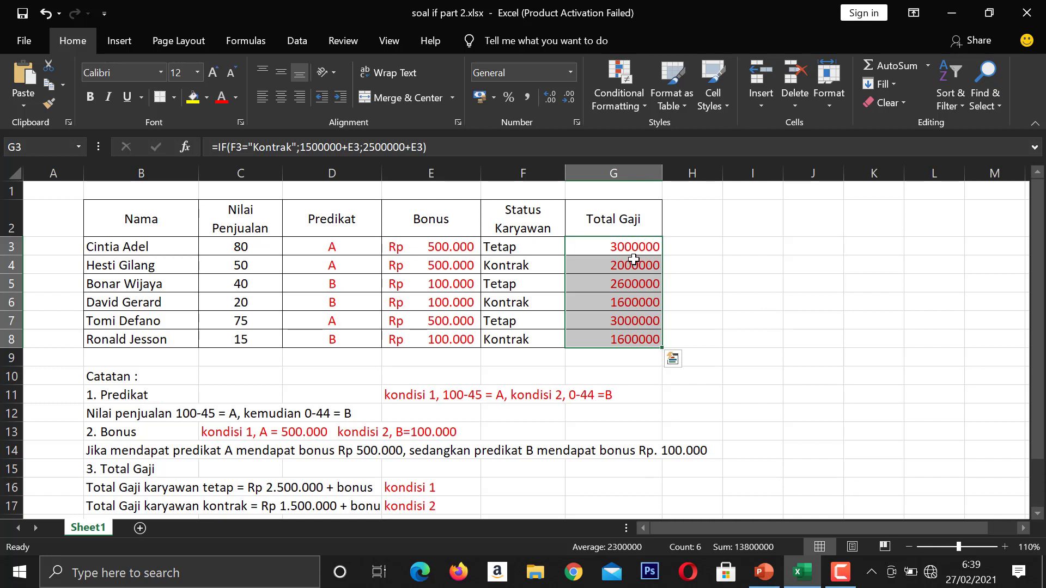
pyautogui.click(697, 252)
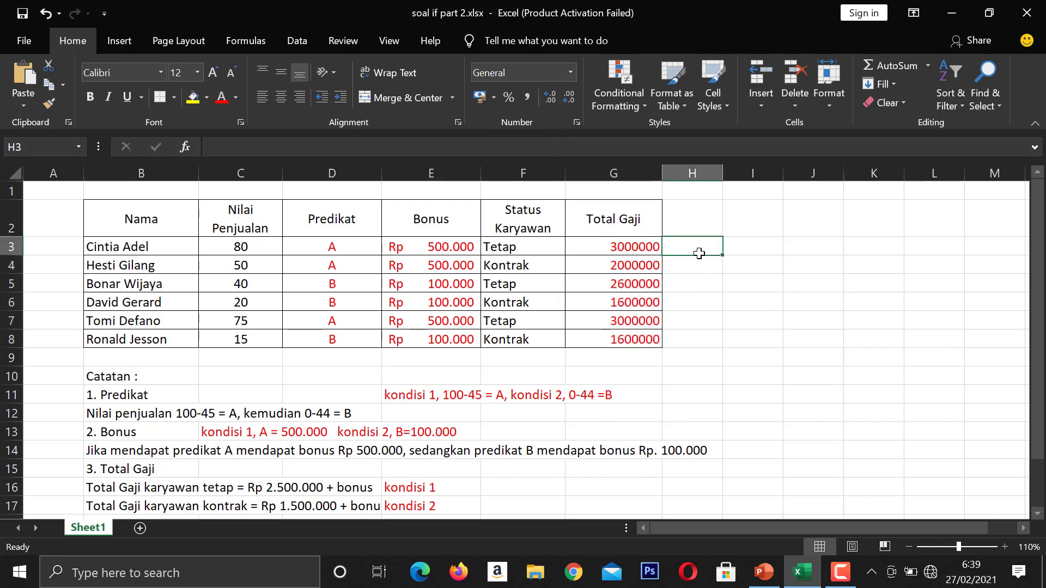
# Step: Format the Total Gaji amounts in G3:G8 with the Accounting number format
pyautogui.moveTo(633, 253); pyautogui.dragTo(646, 341)
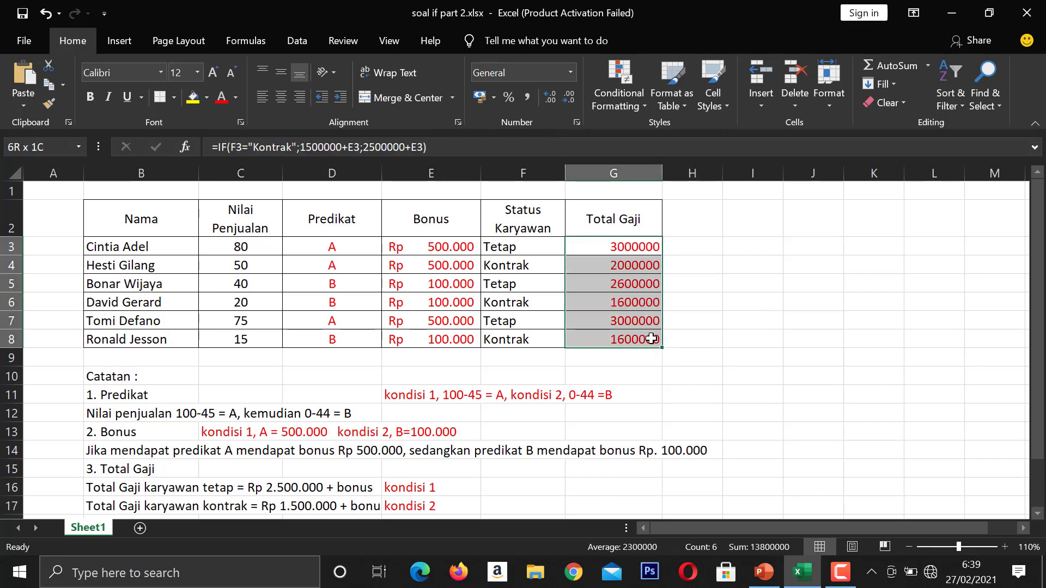
pyautogui.click(571, 75)
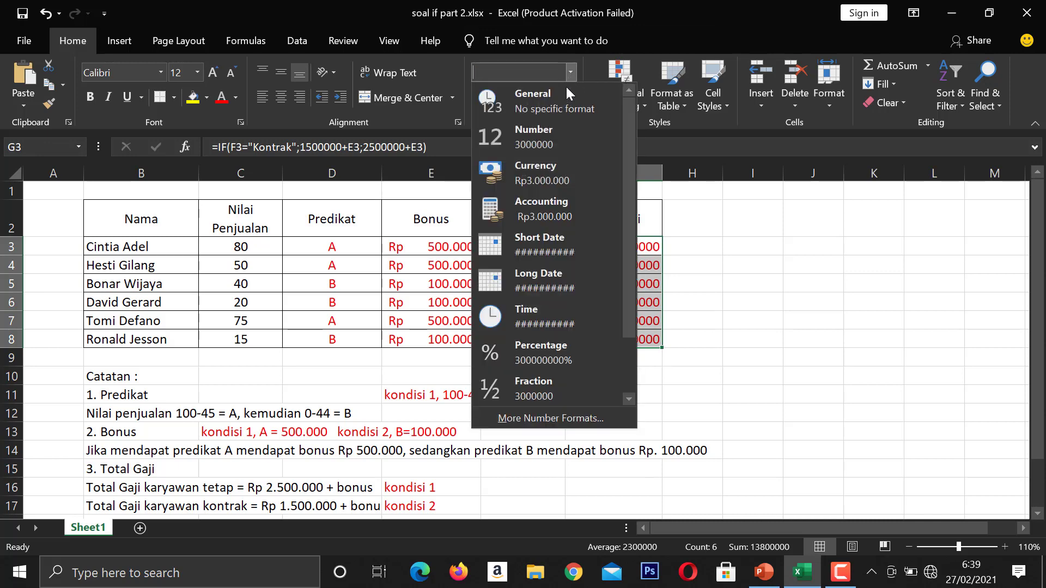
pyautogui.click(553, 199)
pyautogui.click(748, 283)
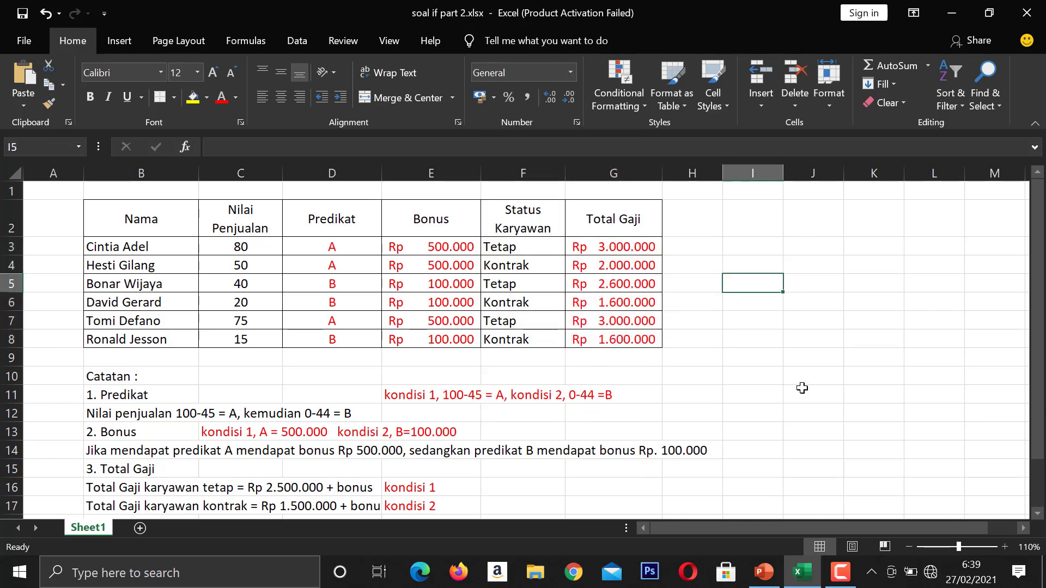